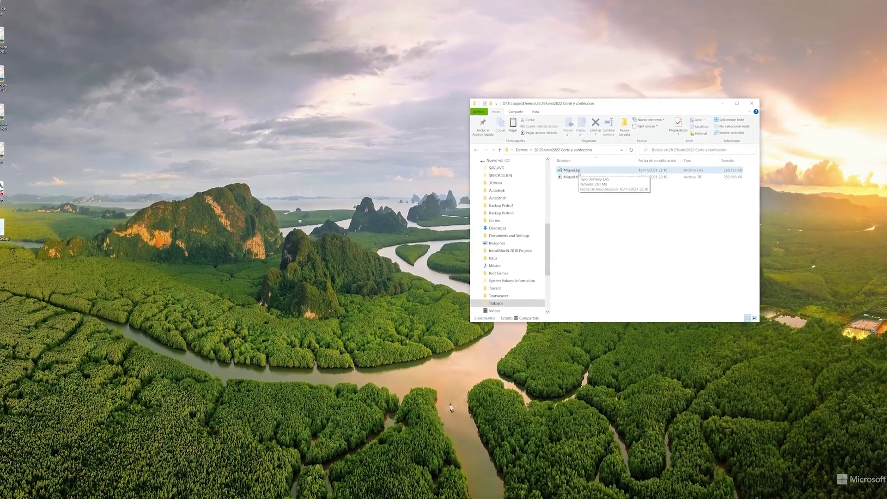
# Step: Select the Miguel.las point cloud and the Miguel.tif aerial image in the project folder
pyautogui.click(584, 171)
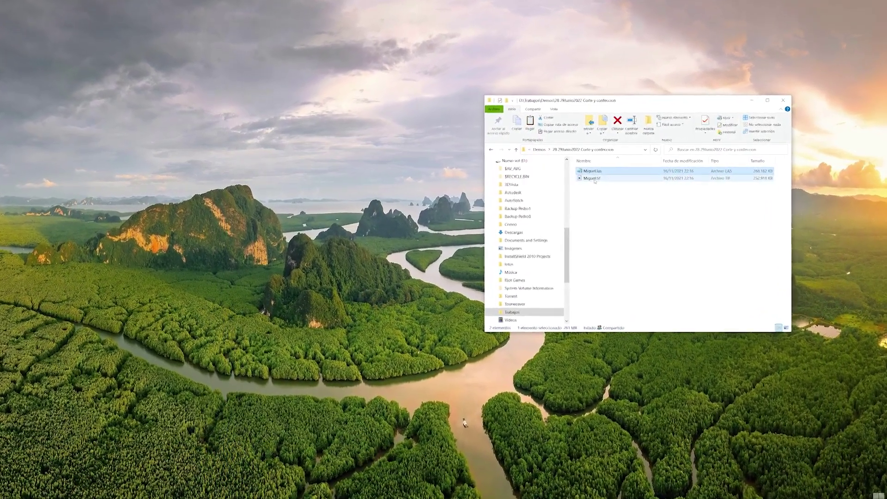
pyautogui.click(583, 178)
pyautogui.doubleClick(611, 180)
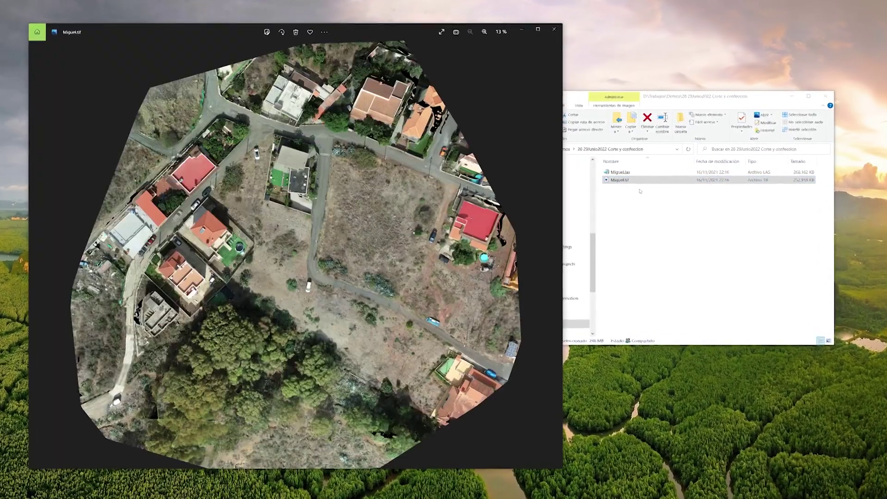
pyautogui.scroll(3, 281, 262)
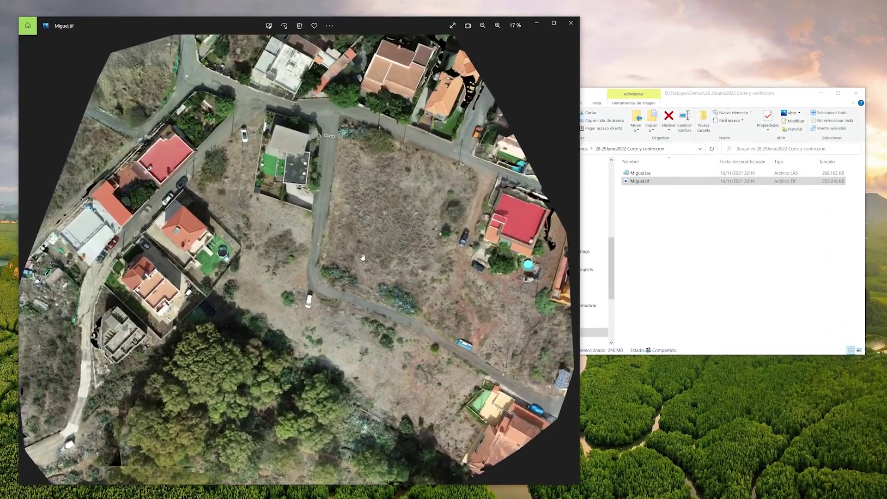
pyautogui.scroll(2, 498, 166)
pyautogui.scroll(1, 498, 166)
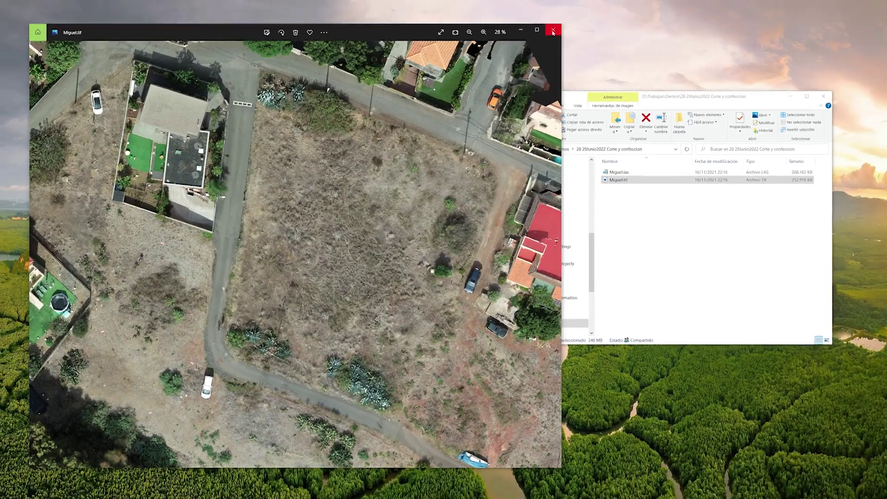
pyautogui.click(570, 26)
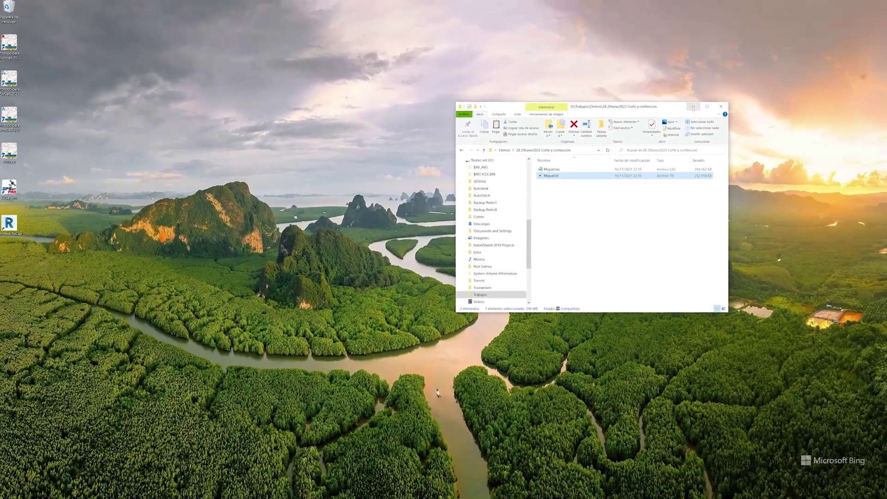
# Step: Dismiss the welcome message and start a new project from point cloud files
pyautogui.click(693, 107)
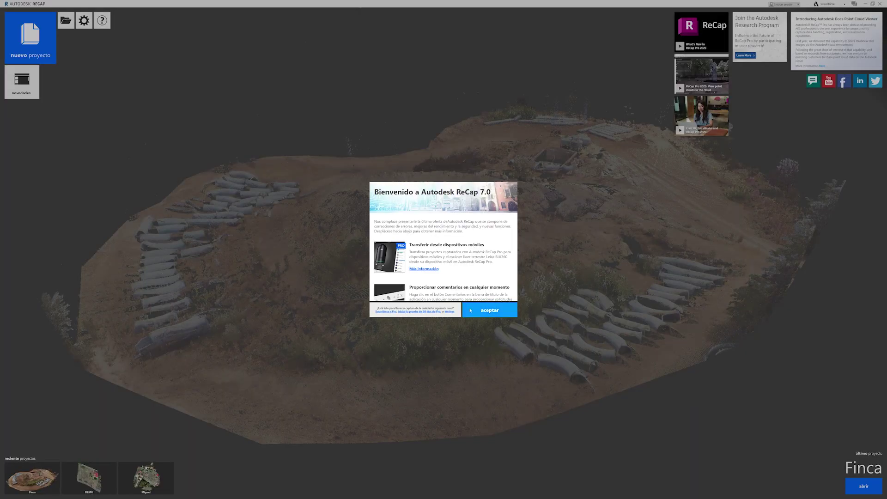
pyautogui.click(490, 310)
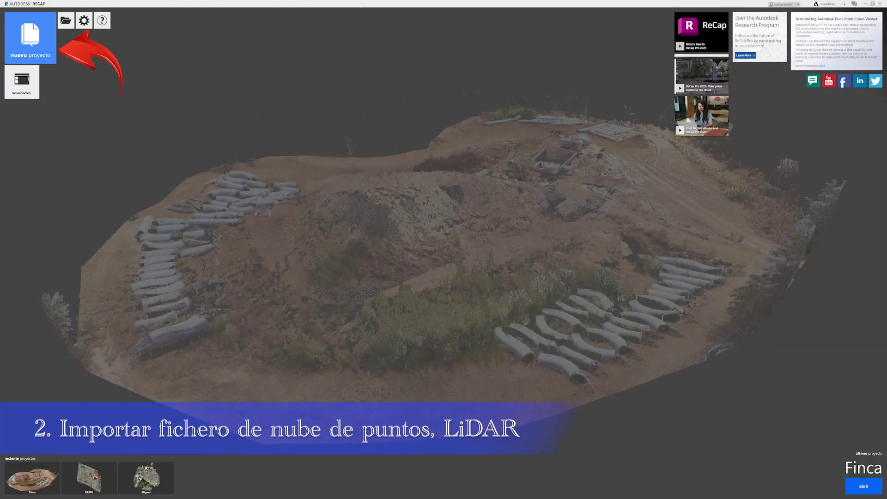
pyautogui.click(30, 39)
pyautogui.click(396, 257)
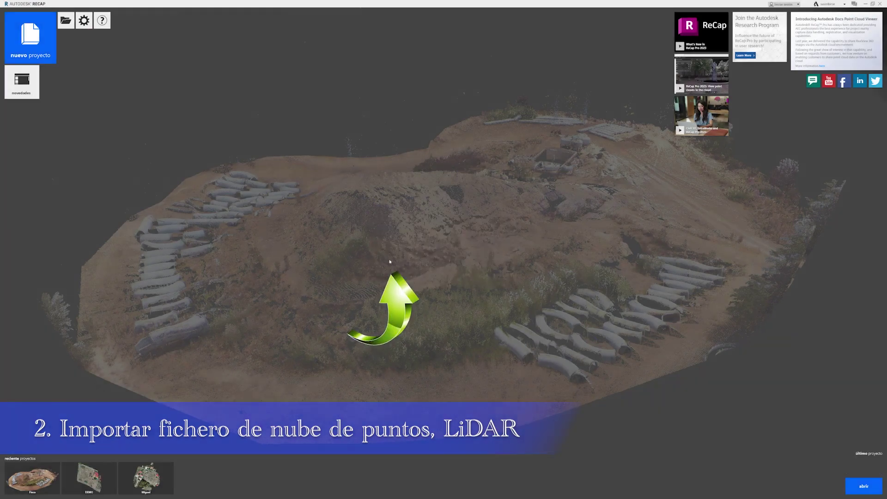
# Step: Choose the project's save folder and enter the project name M
pyautogui.click(420, 275)
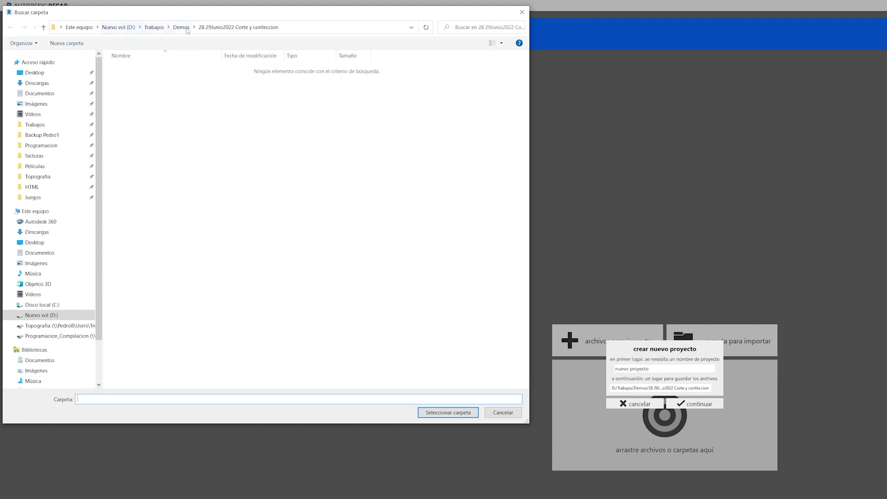
pyautogui.click(448, 412)
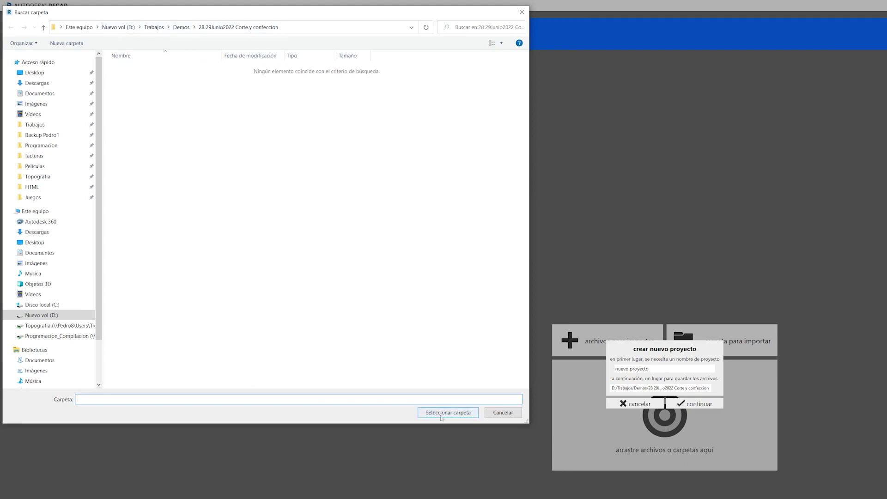
pyautogui.moveTo(522, 298); pyautogui.dragTo(397, 218)
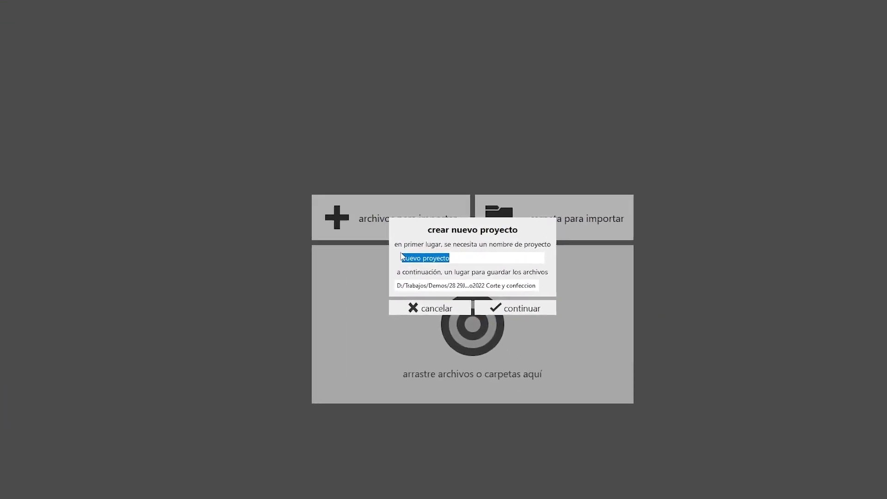
pyautogui.write('Miguel')
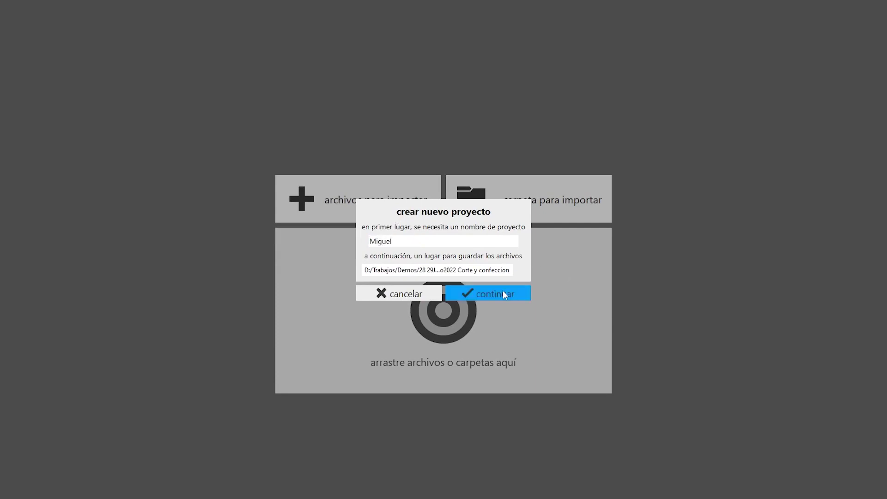
pyautogui.click(503, 294)
# Step: Import Miguel.las, accept the scan settings and start indexing the scan
pyautogui.click(551, 309)
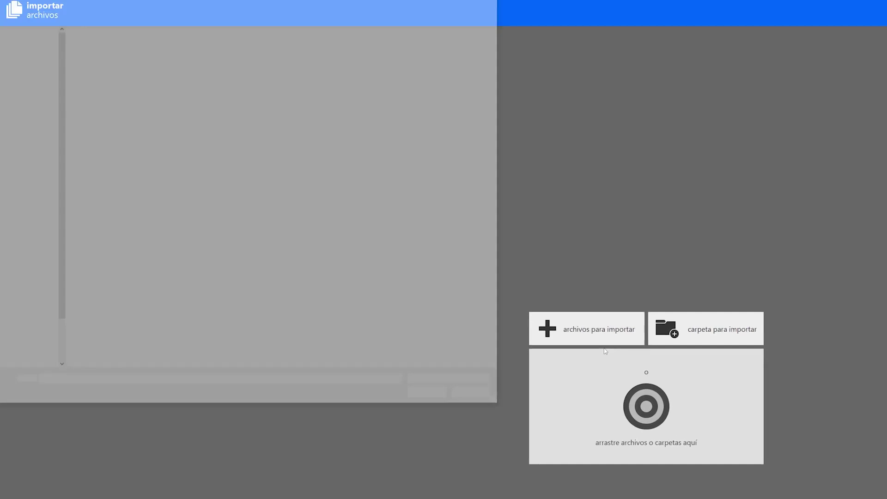
pyautogui.click(139, 76)
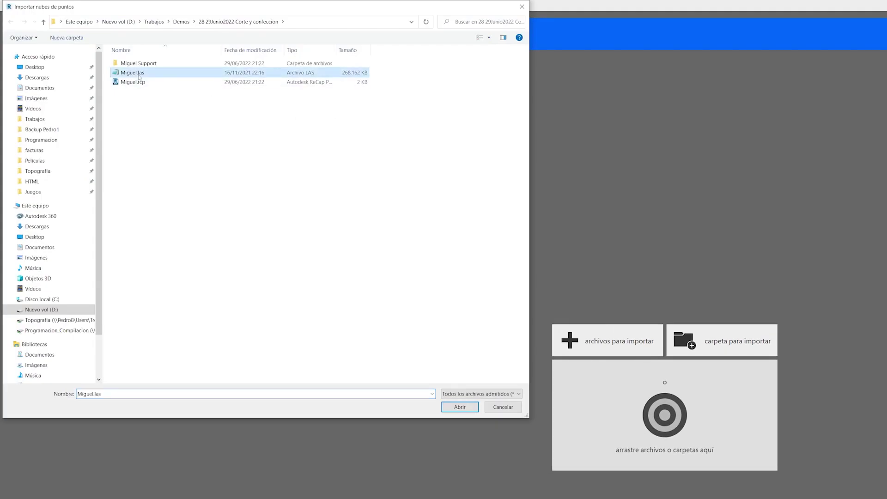
pyautogui.doubleClick(139, 76)
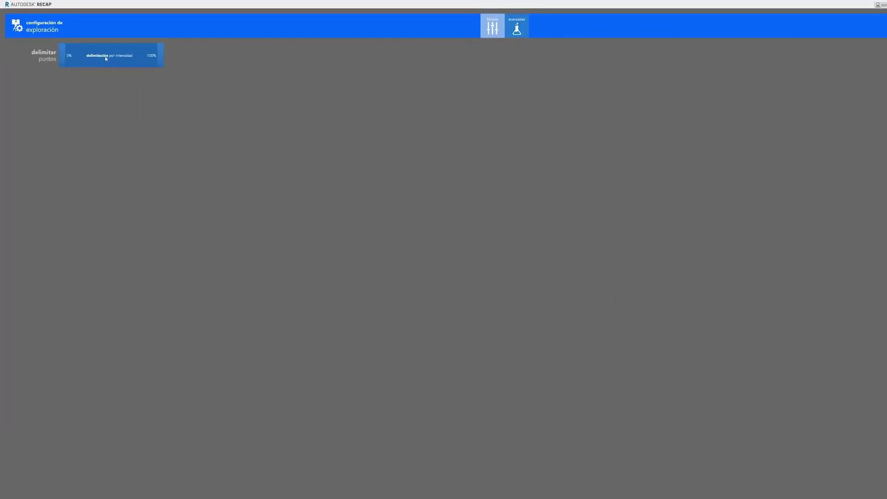
pyautogui.click(852, 485)
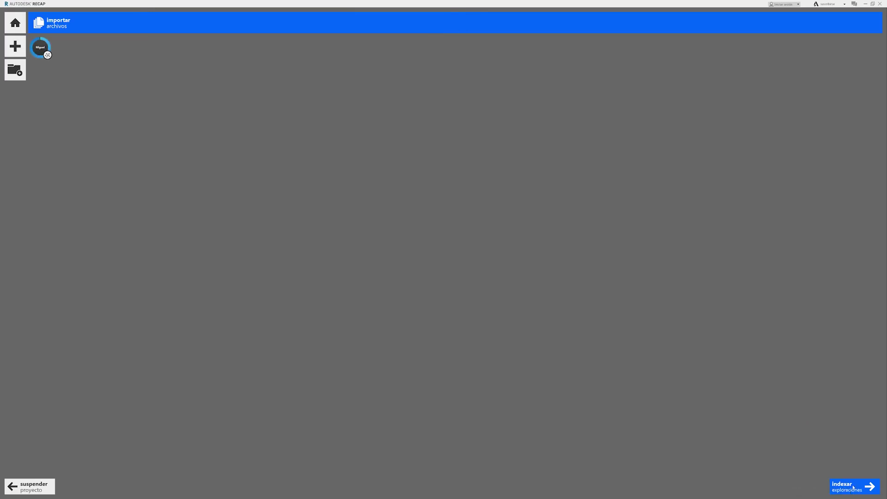
pyautogui.click(853, 486)
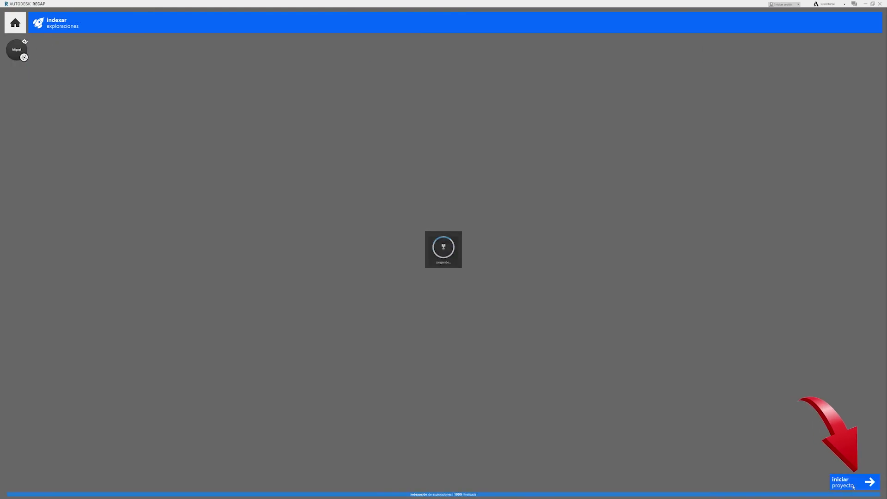
# Step: Open the indexed Miguel project, orbit the cloud, and switch to a top-down view
pyautogui.click(853, 486)
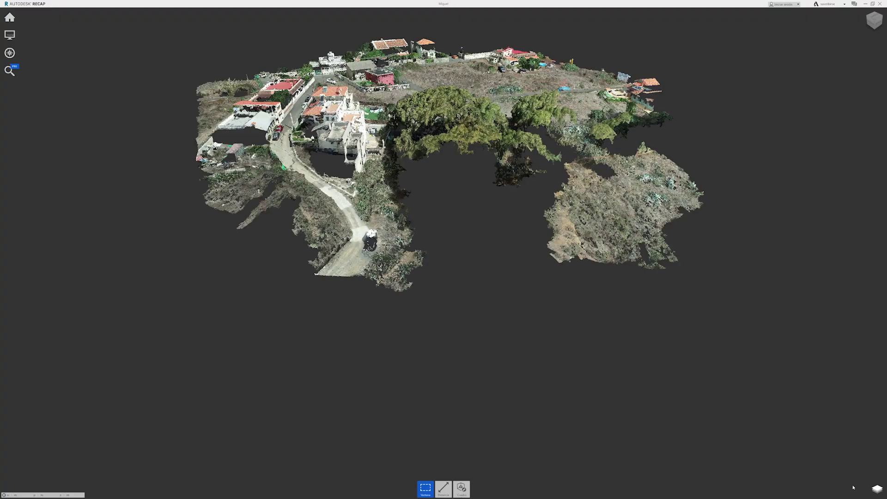
pyautogui.moveTo(736, 384); pyautogui.dragTo(734, 323)
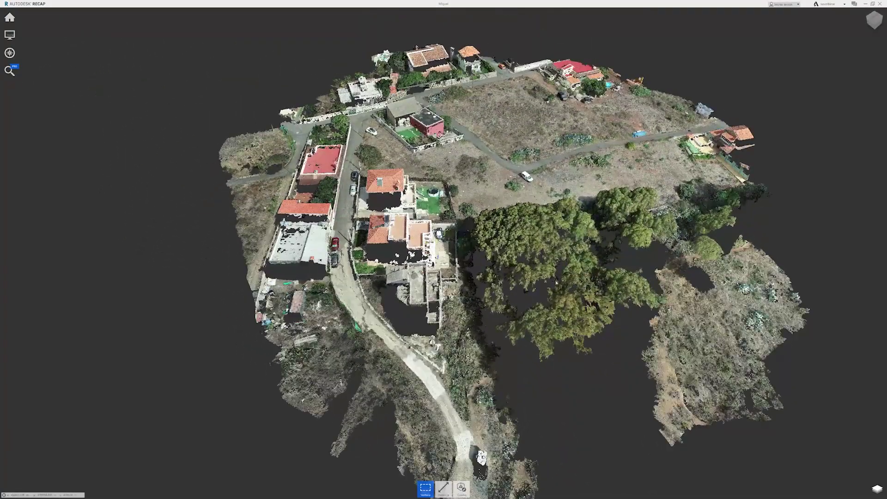
pyautogui.moveTo(556, 282)
pyautogui.mouseDown()
pyautogui.moveTo(468, 300)
pyautogui.moveTo(489, 293)
pyautogui.mouseUp()
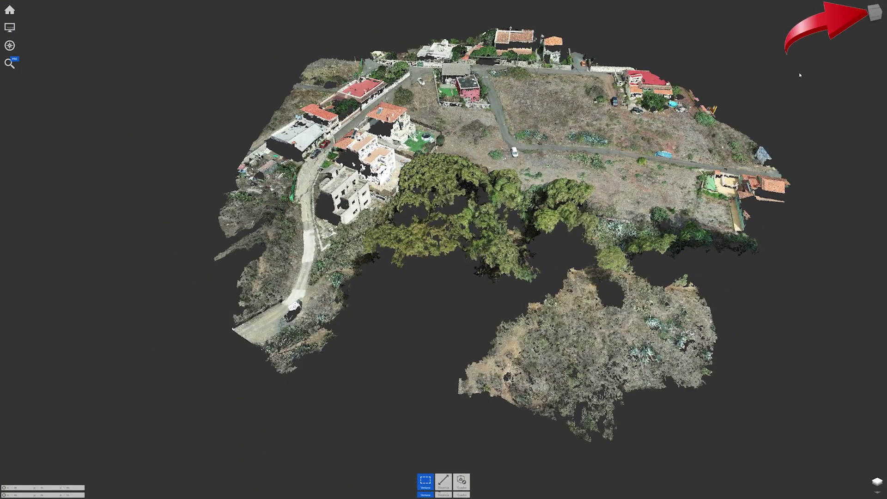
pyautogui.click(874, 11)
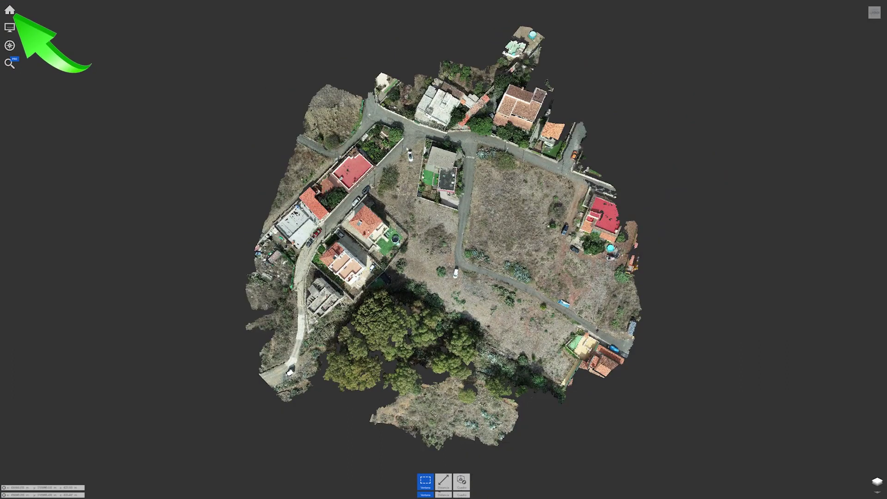
pyautogui.click(10, 9)
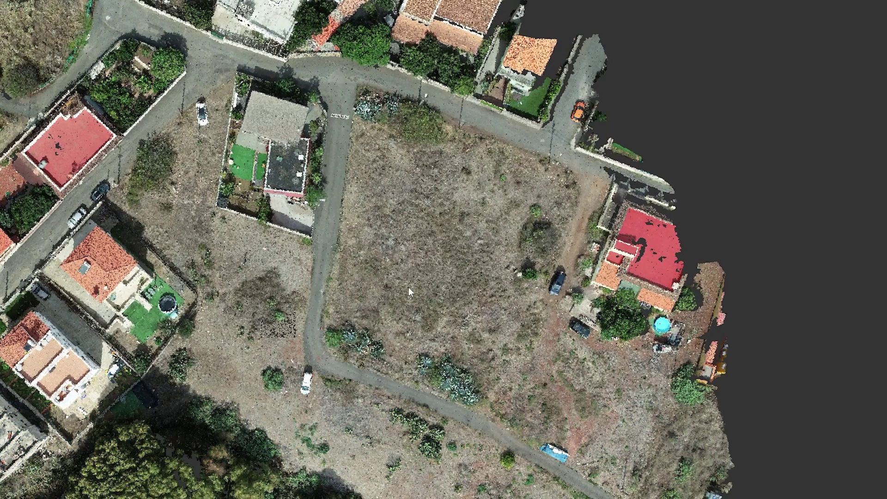
pyautogui.scroll(2, 408, 287)
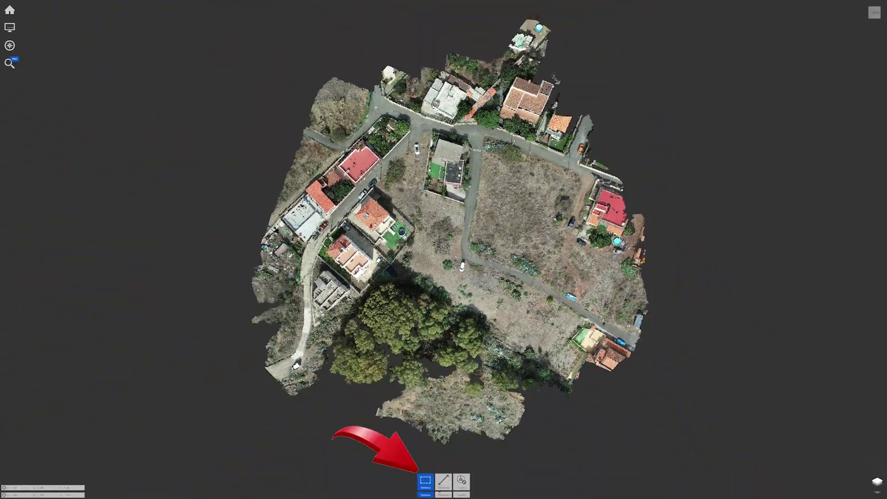
# Step: Fence the vacant plot with a four-corner freehand fence and bring up its clipping options
pyautogui.click(426, 480)
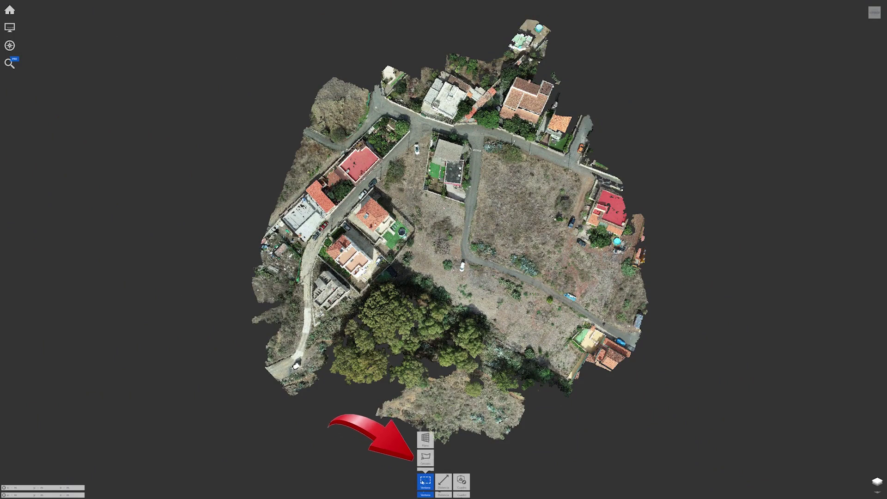
pyautogui.click(423, 449)
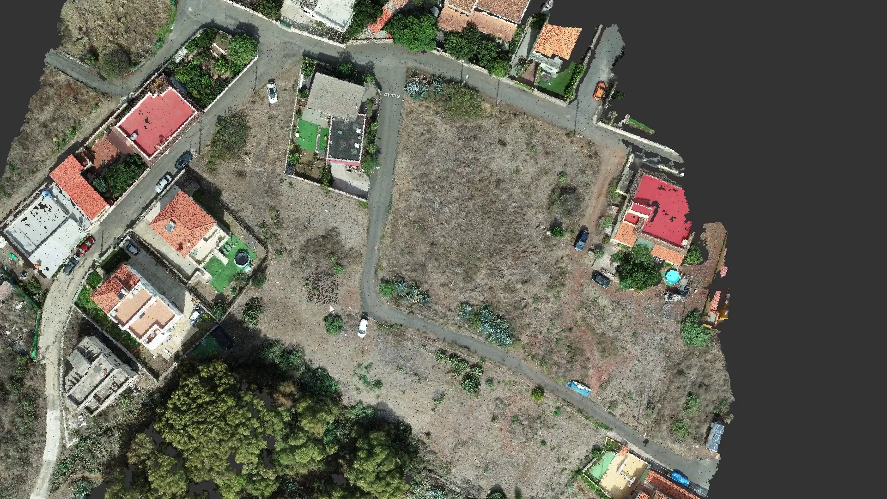
pyautogui.click(354, 280)
pyautogui.click(423, 32)
pyautogui.click(819, 206)
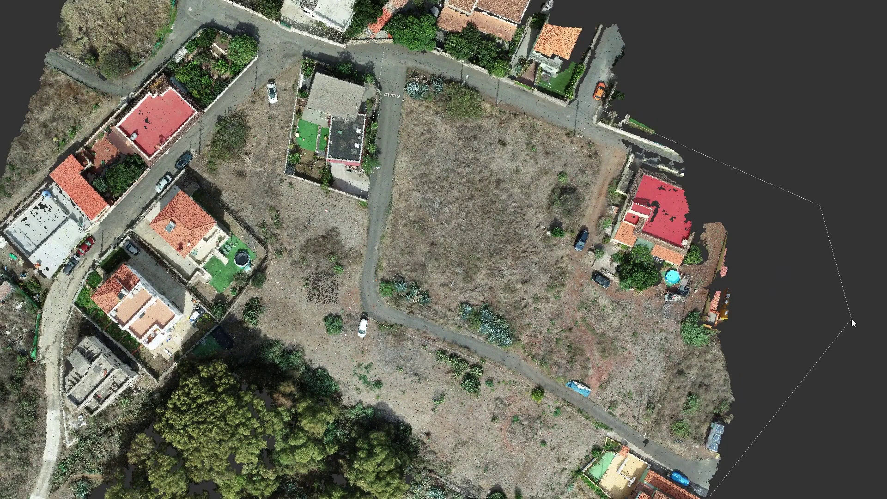
pyautogui.click(816, 306)
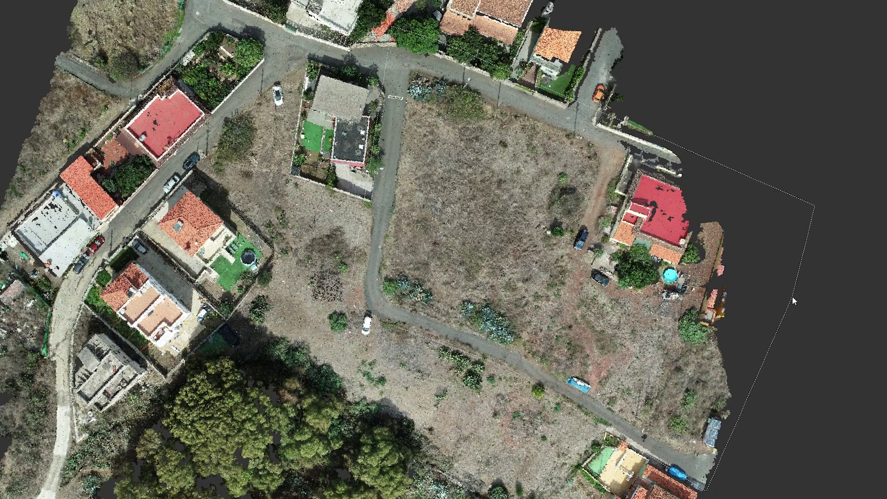
pyautogui.rightClick(781, 291)
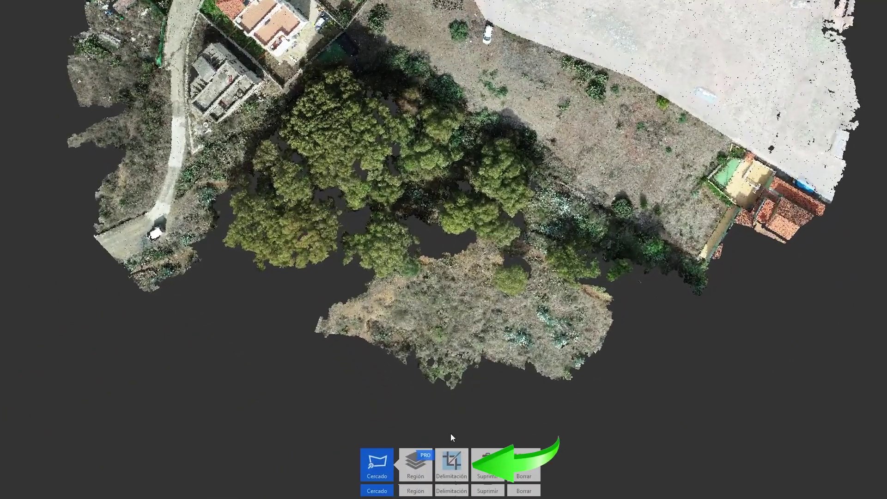
pyautogui.click(456, 459)
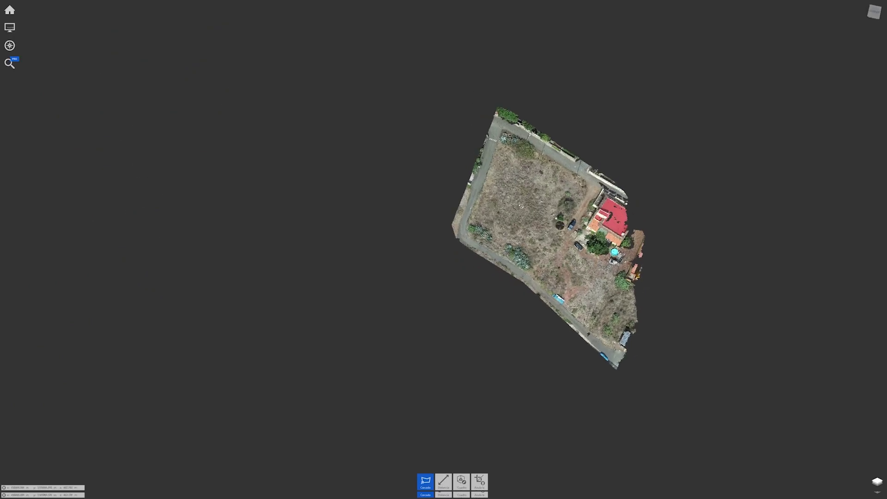
pyautogui.moveTo(543, 142); pyautogui.dragTo(507, 122)
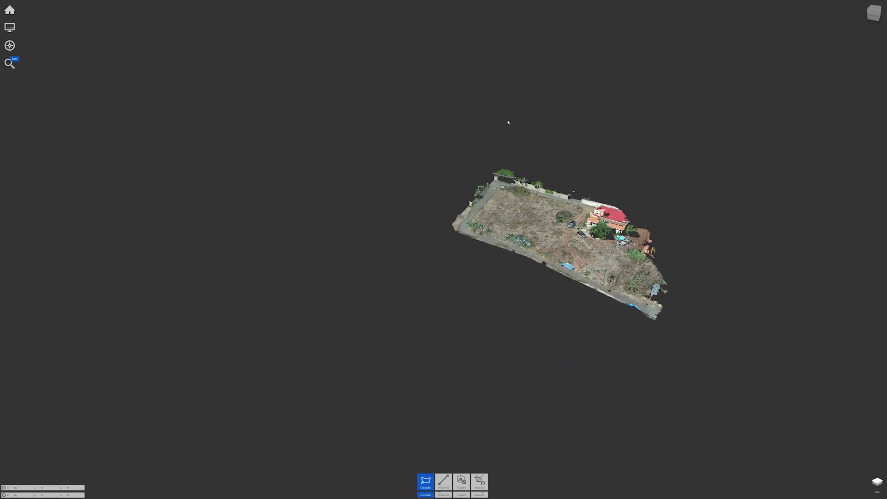
pyautogui.scroll(3, 539, 227)
pyautogui.scroll(3, 538, 227)
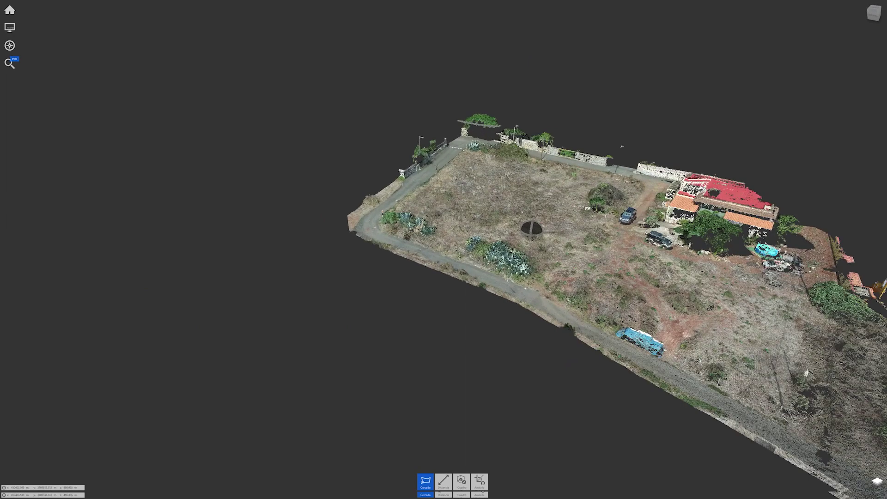
pyautogui.moveTo(603, 143); pyautogui.dragTo(494, 181)
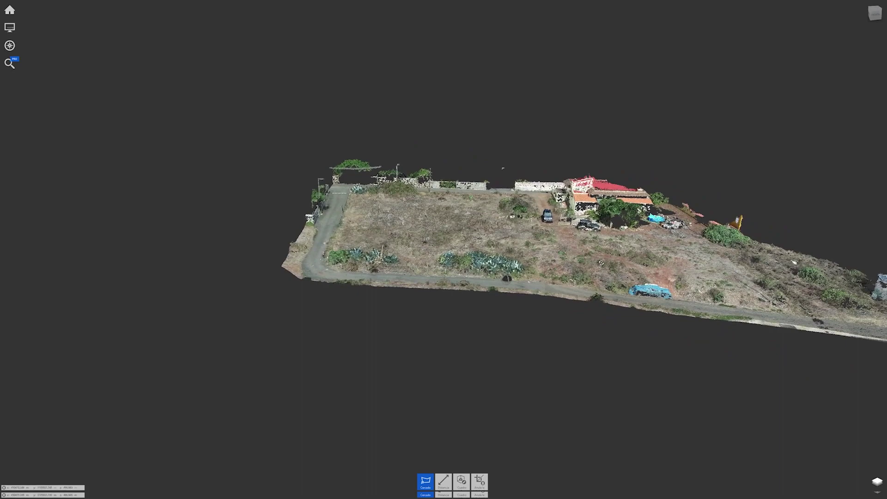
pyautogui.scroll(2, 538, 217)
pyautogui.scroll(2, 538, 217)
pyautogui.scroll(2, 538, 217)
pyautogui.scroll(2, 539, 217)
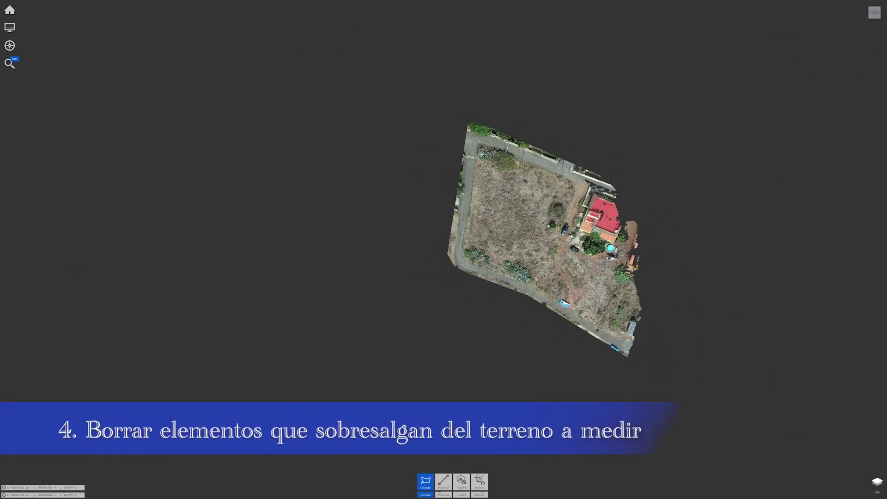
# Step: Zoom in on the parked cars and fence-select the car beside the house
pyautogui.scroll(2, 577, 217)
pyautogui.scroll(3, 576, 216)
pyautogui.scroll(3, 578, 216)
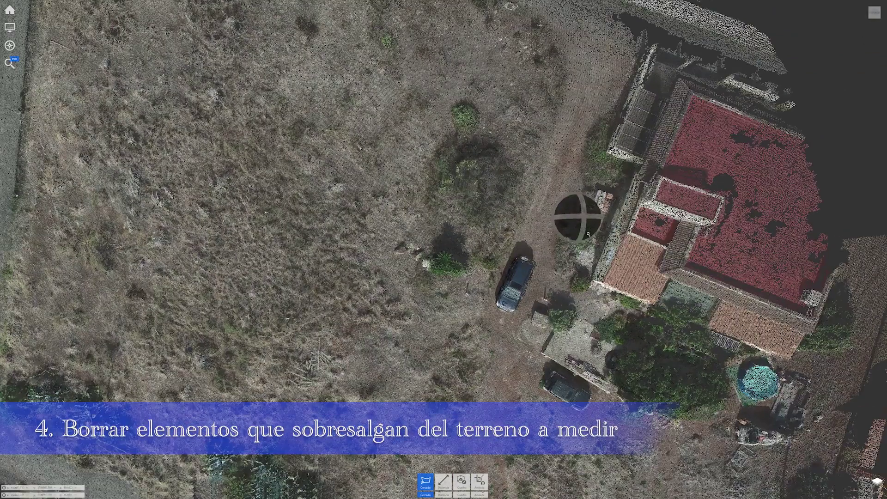
pyautogui.moveTo(569, 269); pyautogui.dragTo(476, 137)
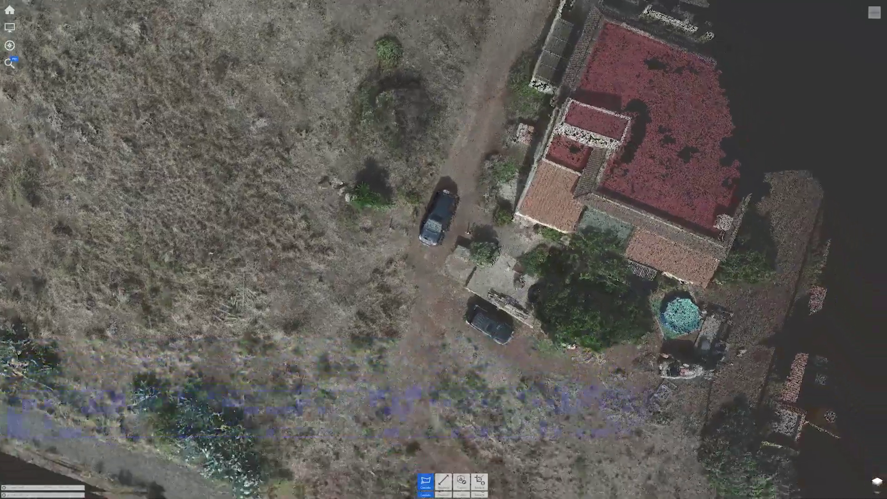
pyautogui.scroll(2, 438, 458)
pyautogui.scroll(3, 439, 457)
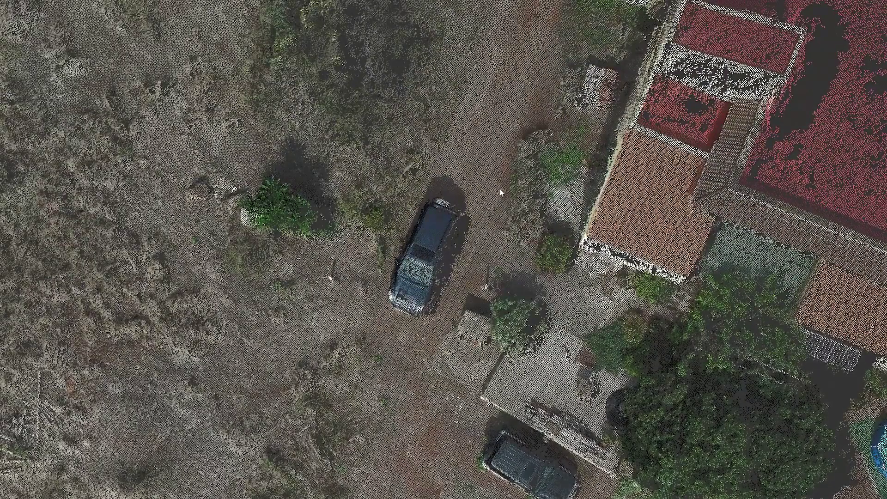
pyautogui.click(426, 193)
pyautogui.click(477, 206)
pyautogui.click(447, 322)
pyautogui.doubleClick(393, 330)
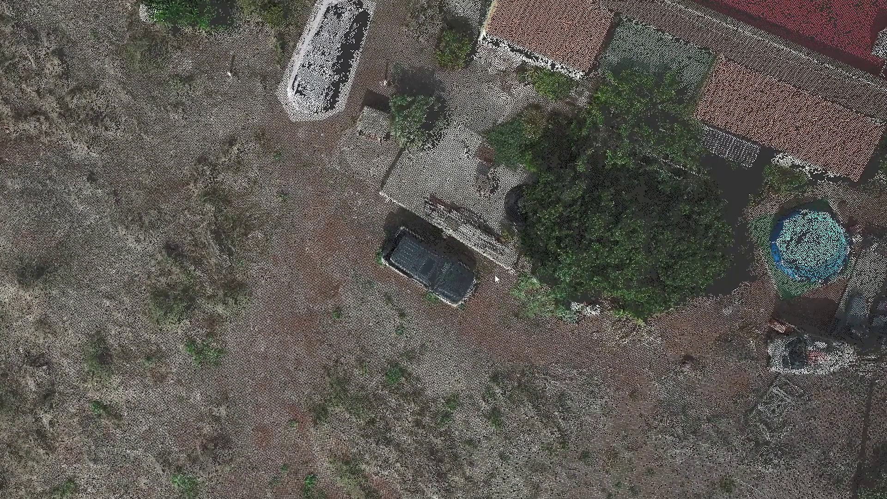
# Step: Fence-select the second car and the blue car beside the road
pyautogui.click(390, 219)
pyautogui.click(375, 256)
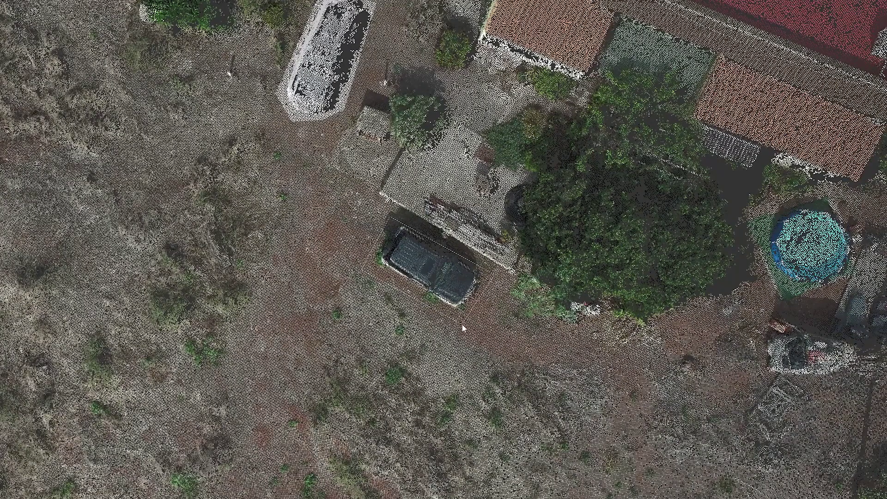
pyautogui.rightClick(496, 316)
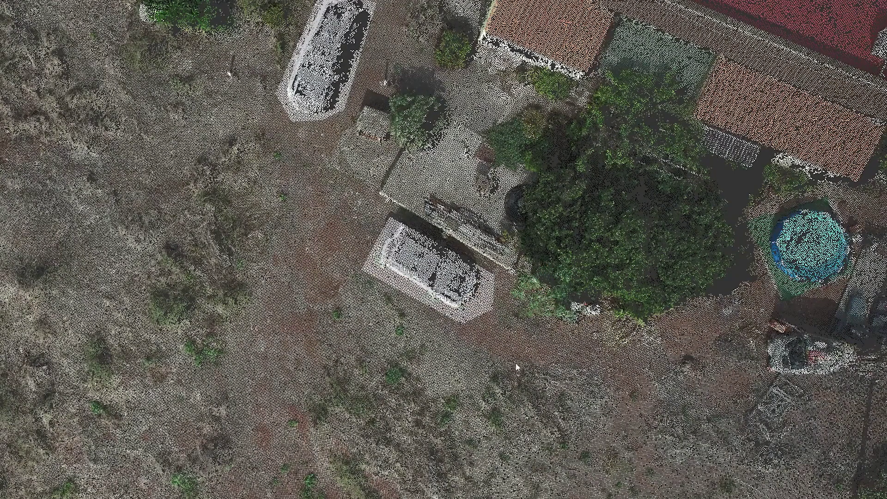
pyautogui.scroll(-2, 505, 441)
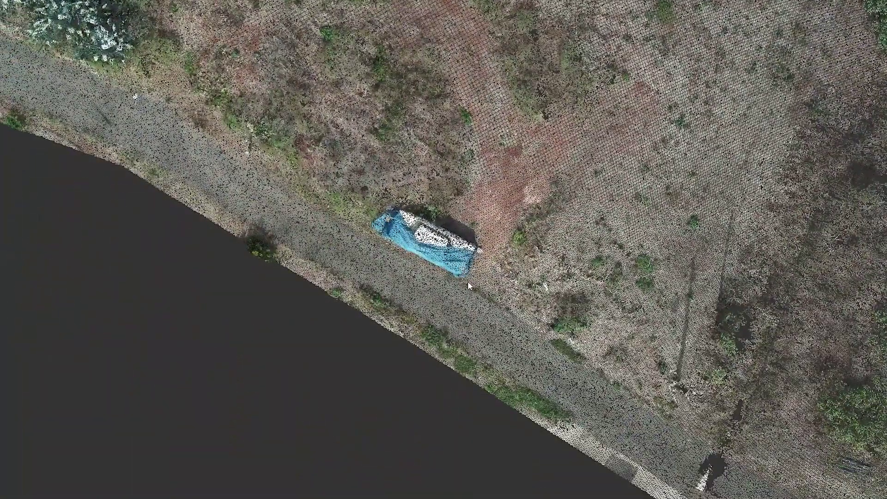
pyautogui.click(479, 235)
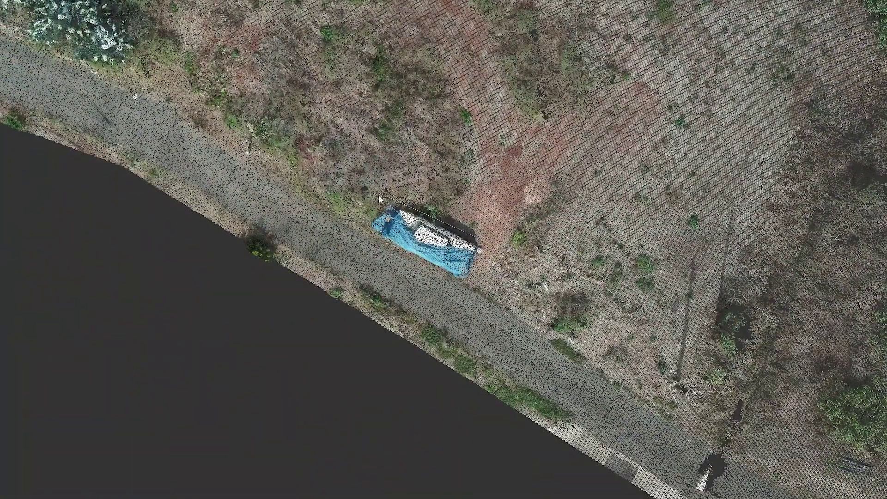
pyautogui.doubleClick(371, 252)
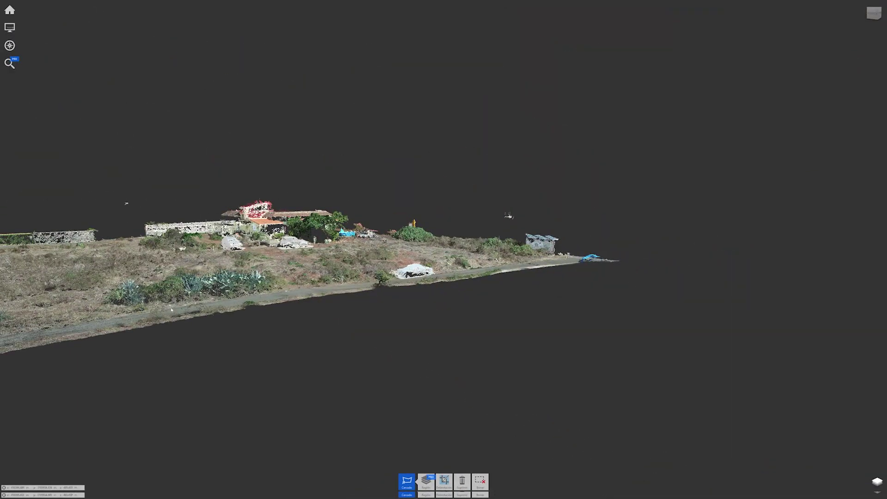
# Step: Orbit along the road and fence-select the stray points floating above the plot
pyautogui.moveTo(171, 310)
pyautogui.mouseDown()
pyautogui.moveTo(329, 353)
pyautogui.moveTo(383, 327)
pyautogui.mouseUp()
pyautogui.scroll(3, 419, 192)
pyautogui.scroll(3, 293, 200)
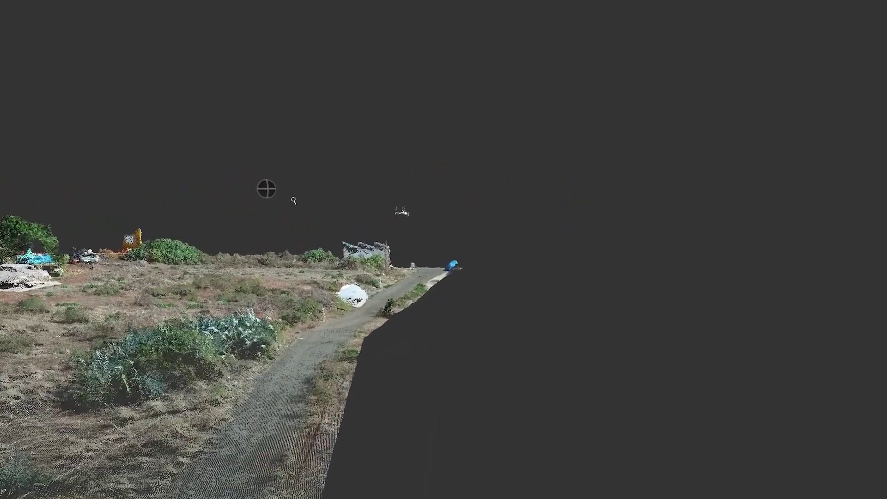
pyautogui.scroll(3, 294, 201)
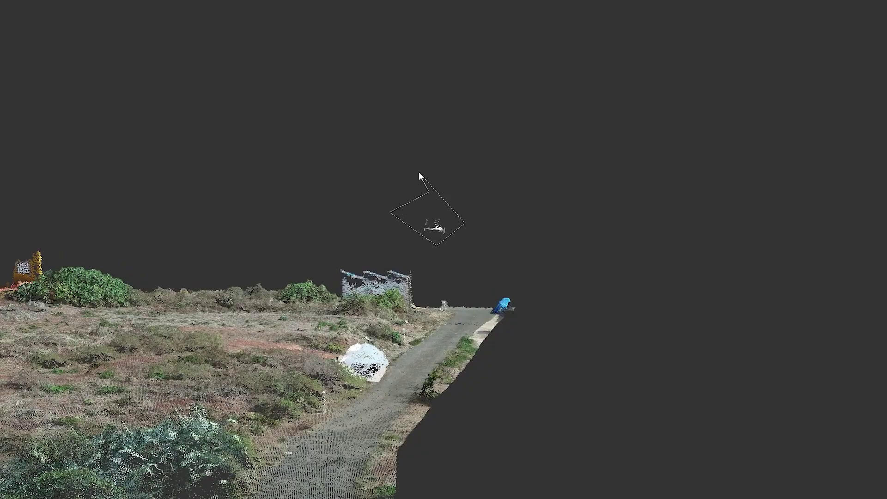
pyautogui.scroll(-3, 412, 168)
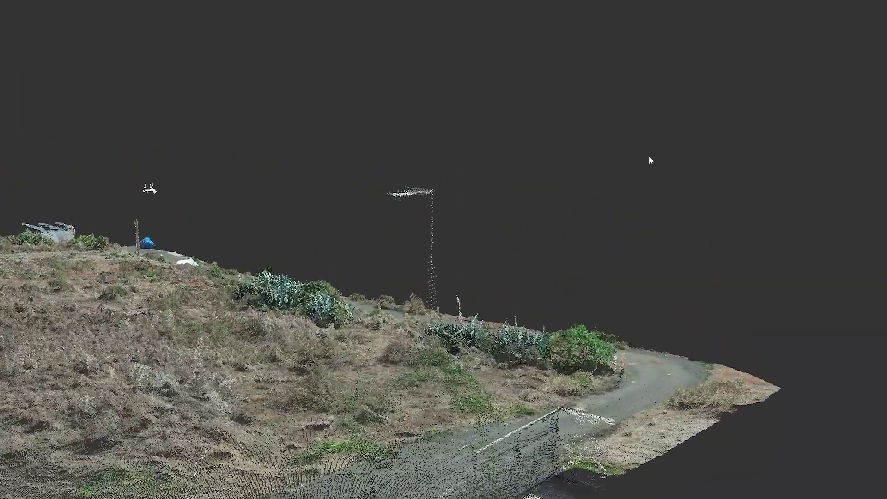
pyautogui.click(398, 240)
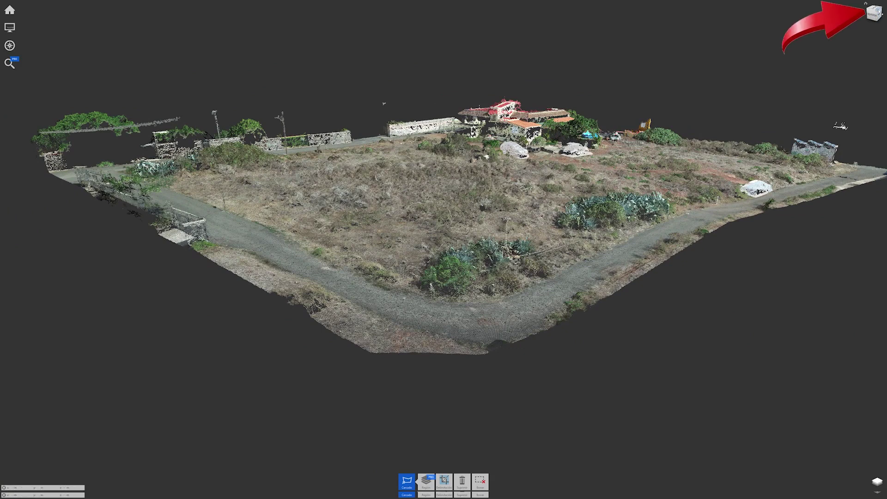
# Step: From a top-down view, delete the selected cars and stray points from the parcel
pyautogui.click(873, 10)
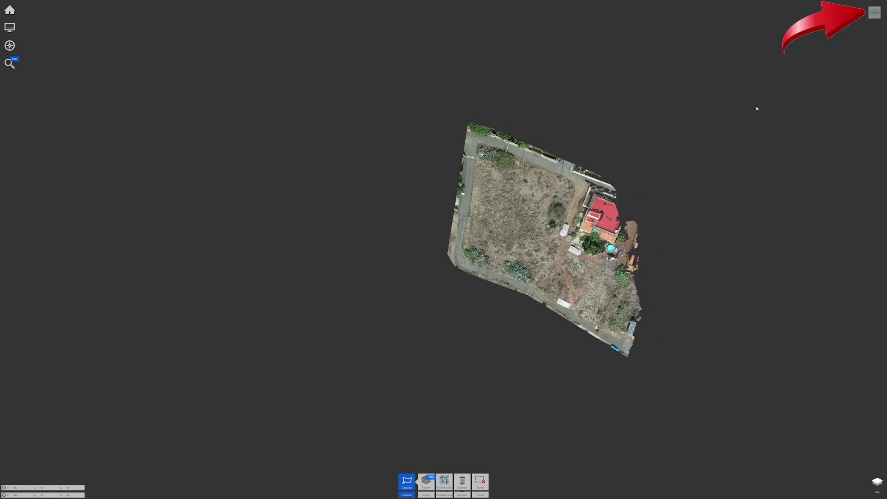
pyautogui.scroll(2, 610, 243)
pyautogui.scroll(3, 610, 243)
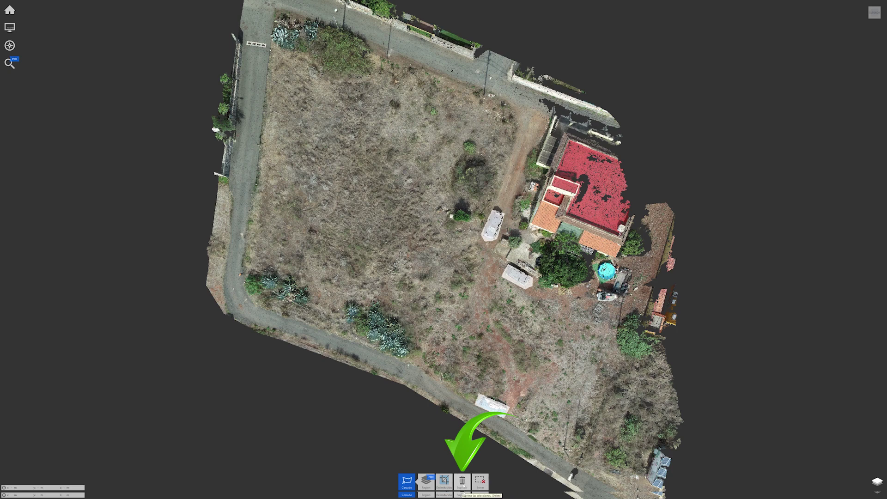
pyautogui.click(462, 482)
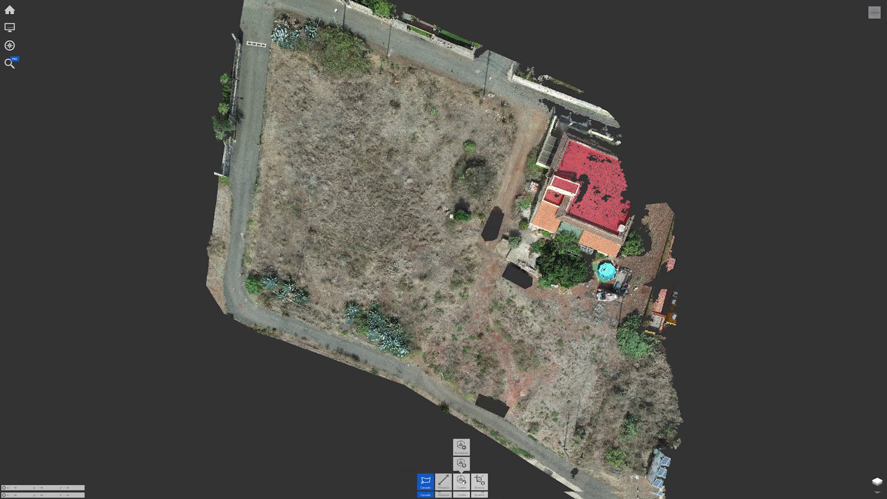
pyautogui.moveTo(455, 246)
pyautogui.mouseDown()
pyautogui.moveTo(443, 221)
pyautogui.moveTo(431, 239)
pyautogui.mouseUp()
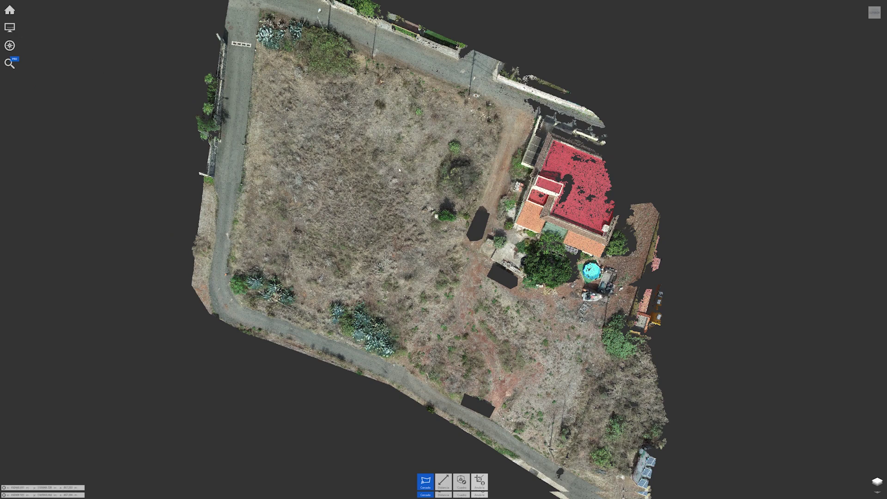
pyautogui.scroll(-1, 400, 171)
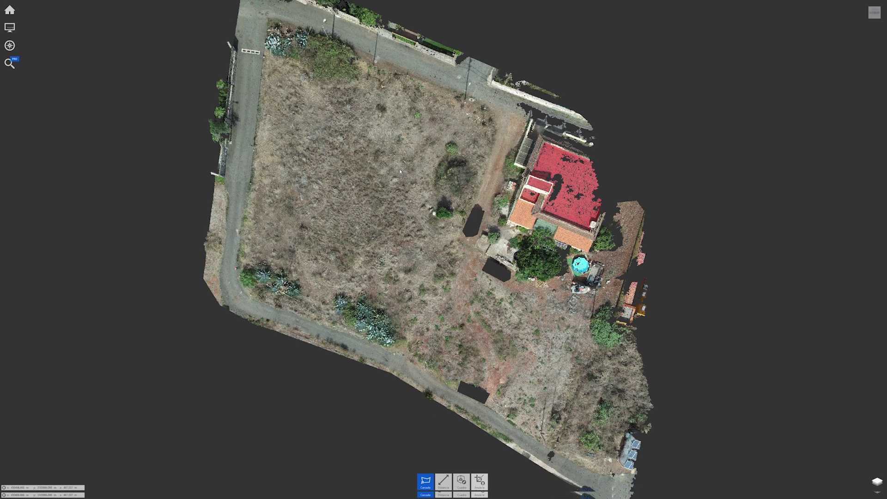
pyautogui.scroll(-2, 399, 176)
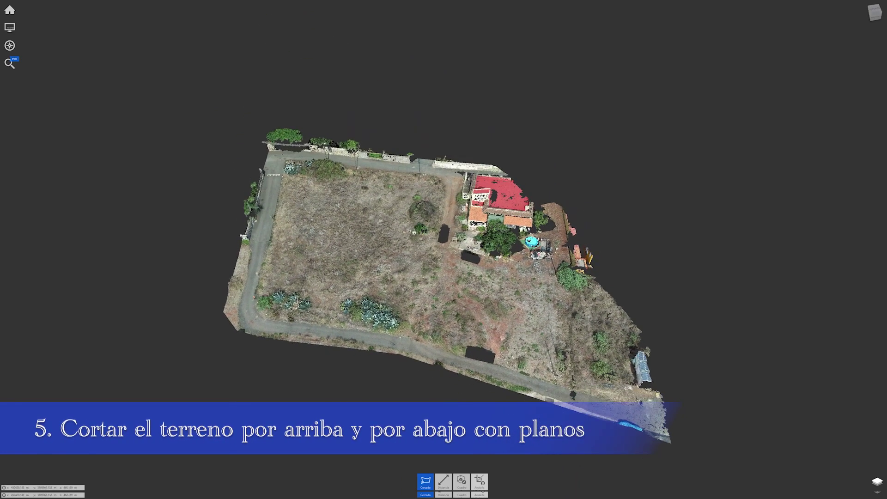
# Step: Place a limit box and pull its left, front and back sides in to the parcel
pyautogui.click(461, 480)
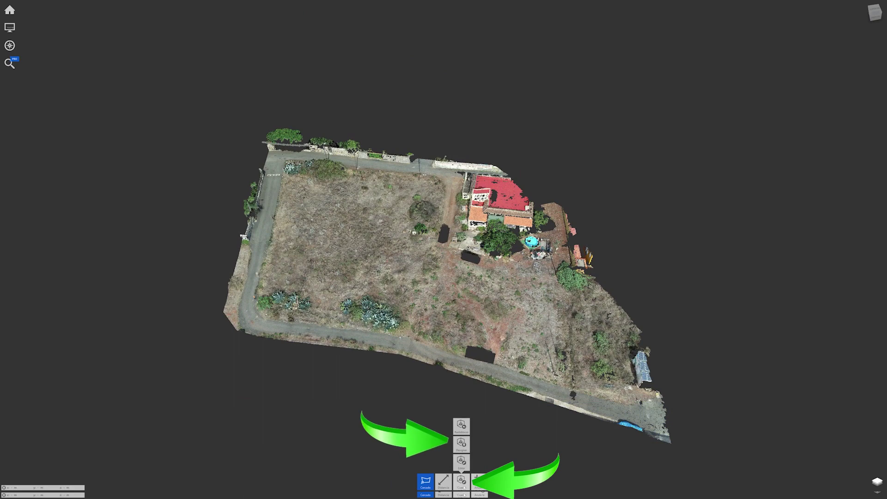
pyautogui.click(461, 444)
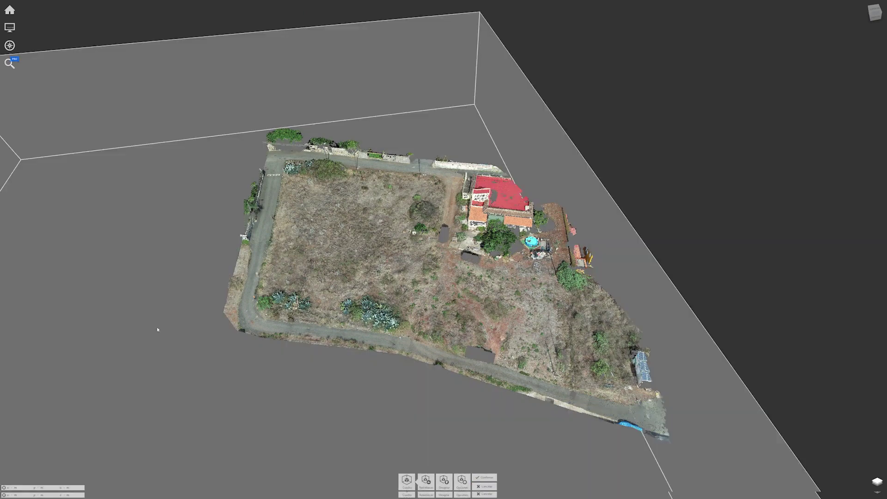
pyautogui.scroll(-3, 331, 292)
pyautogui.scroll(-2, 347, 337)
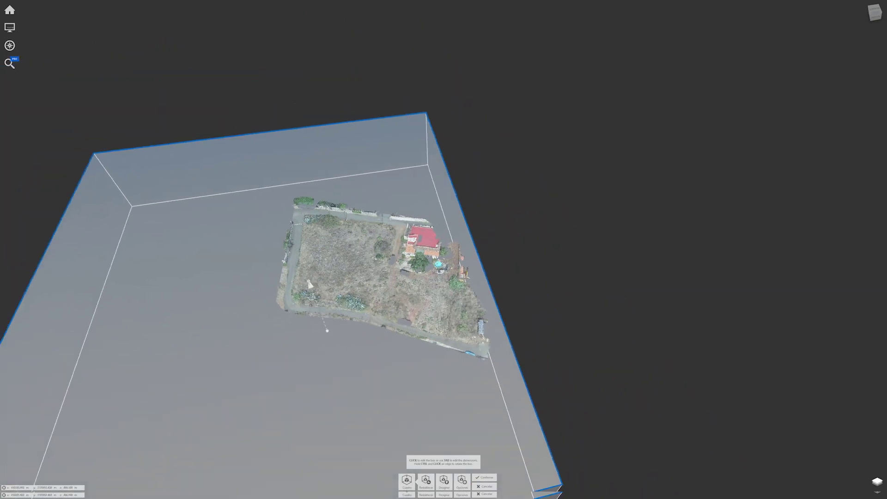
pyautogui.moveTo(327, 327); pyautogui.dragTo(281, 261, button='middle')
pyautogui.scroll(3, 418, 158)
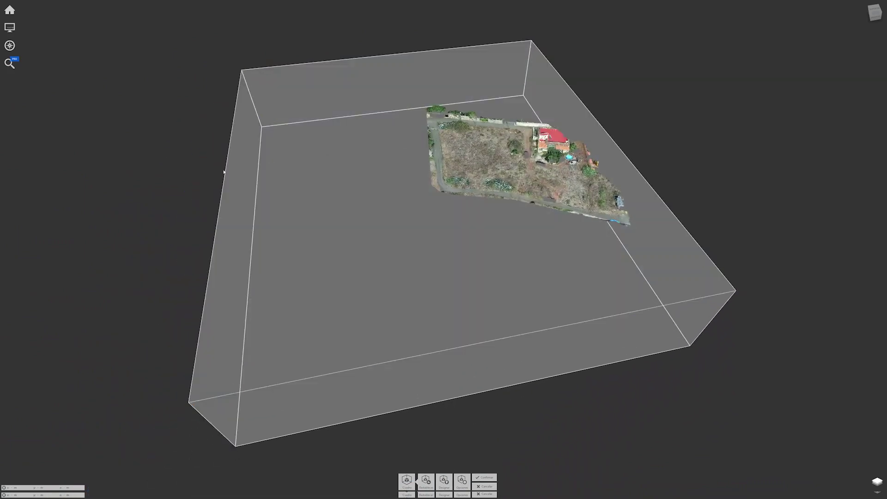
pyautogui.moveTo(229, 171); pyautogui.dragTo(431, 143)
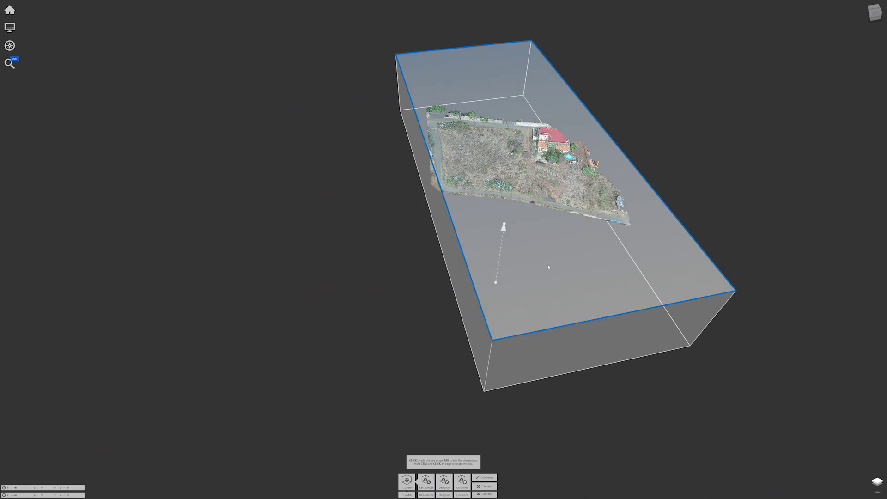
pyautogui.moveTo(606, 314); pyautogui.dragTo(548, 210)
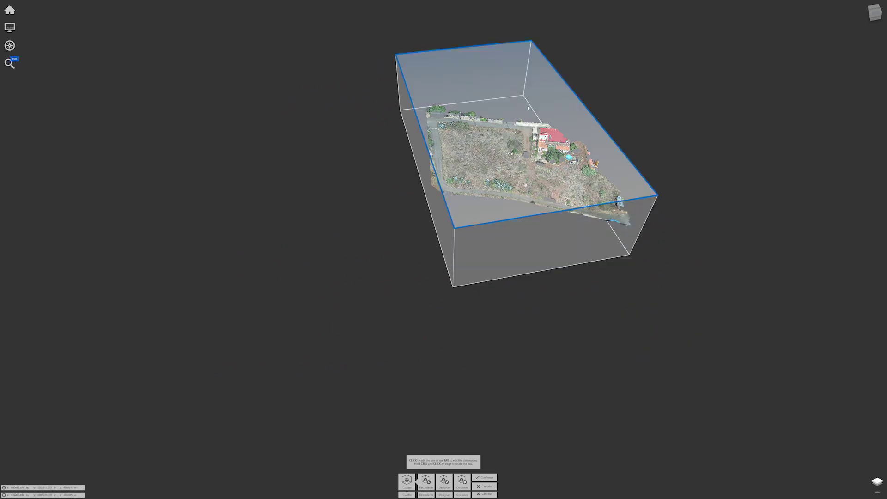
pyautogui.moveTo(479, 48)
pyautogui.mouseDown()
pyautogui.moveTo(504, 85)
pyautogui.moveTo(538, 208)
pyautogui.moveTo(474, 181)
pyautogui.mouseUp()
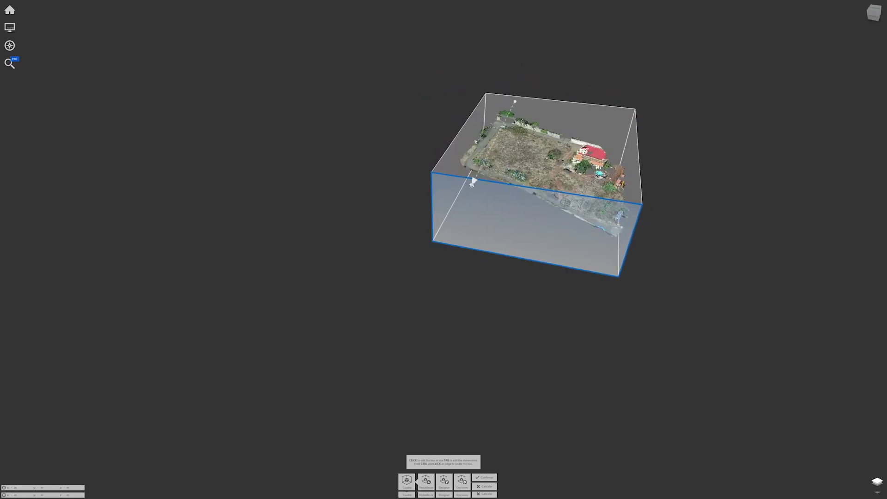
# Step: Face the limit box side-on and raise its bottom face up to the ground
pyautogui.click(556, 248)
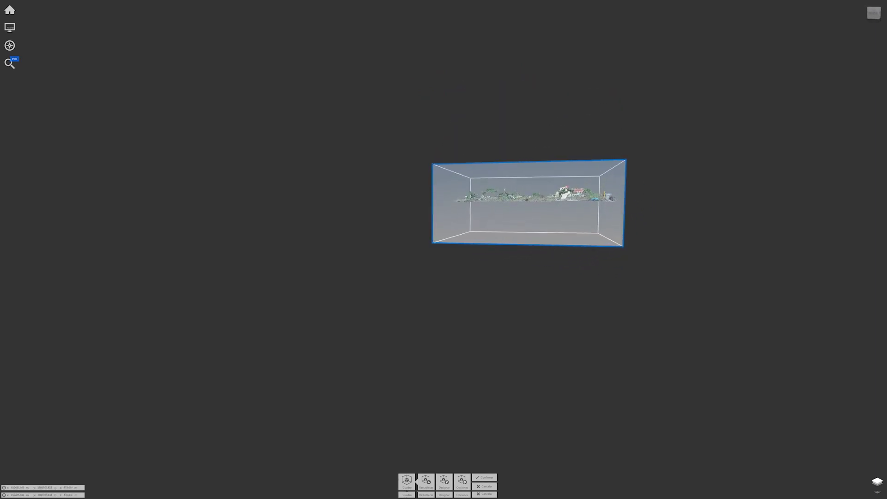
pyautogui.scroll(2, 556, 184)
pyautogui.scroll(2, 557, 183)
pyautogui.scroll(1, 557, 184)
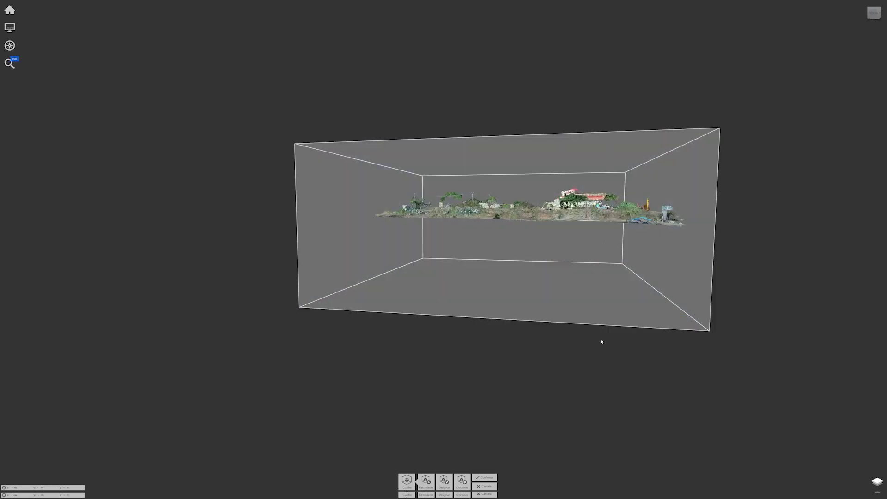
pyautogui.moveTo(600, 319); pyautogui.dragTo(603, 251)
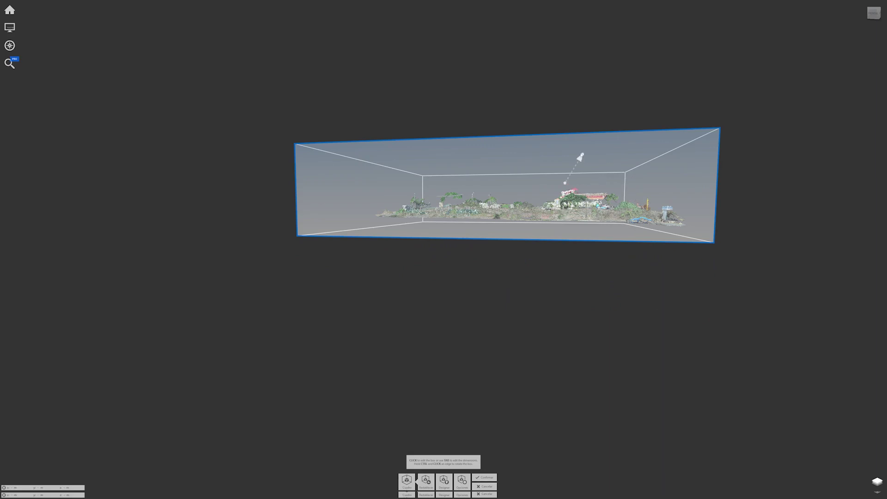
# Step: Lower the limit box's top face to just above the parcel's highest ground points
pyautogui.moveTo(573, 137); pyautogui.dragTo(572, 208)
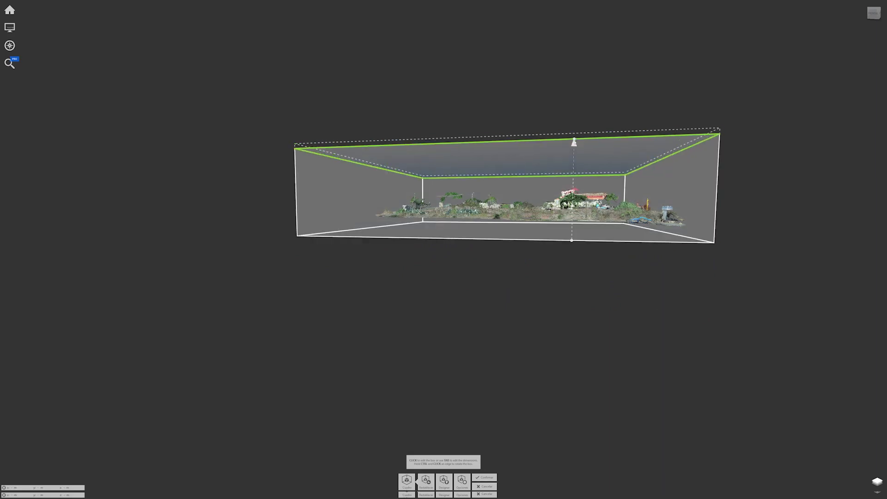
pyautogui.moveTo(572, 208)
pyautogui.mouseDown(button='middle')
pyautogui.moveTo(573, 278)
pyautogui.moveTo(647, 259)
pyautogui.moveTo(610, 257)
pyautogui.moveTo(606, 265)
pyautogui.mouseUp(button='middle')
pyautogui.moveTo(559, 233)
pyautogui.mouseDown()
pyautogui.moveTo(557, 263)
pyautogui.moveTo(559, 239)
pyautogui.mouseUp()
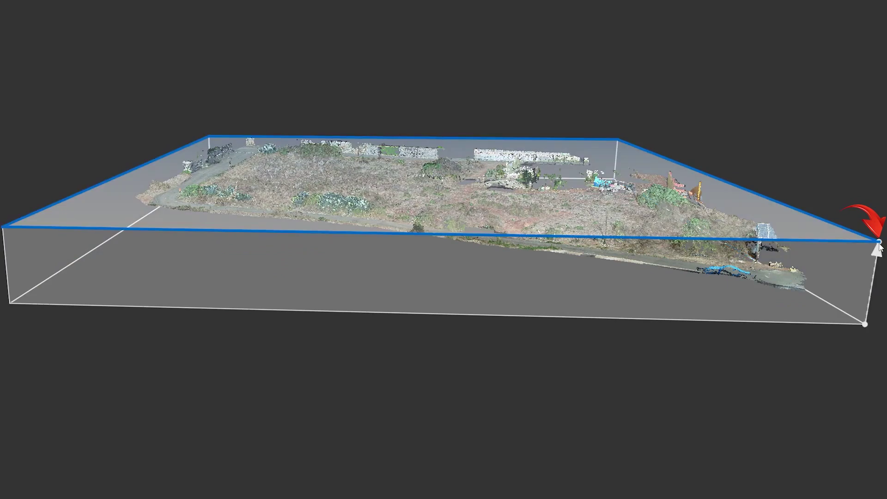
pyautogui.moveTo(878, 247); pyautogui.dragTo(876, 279)
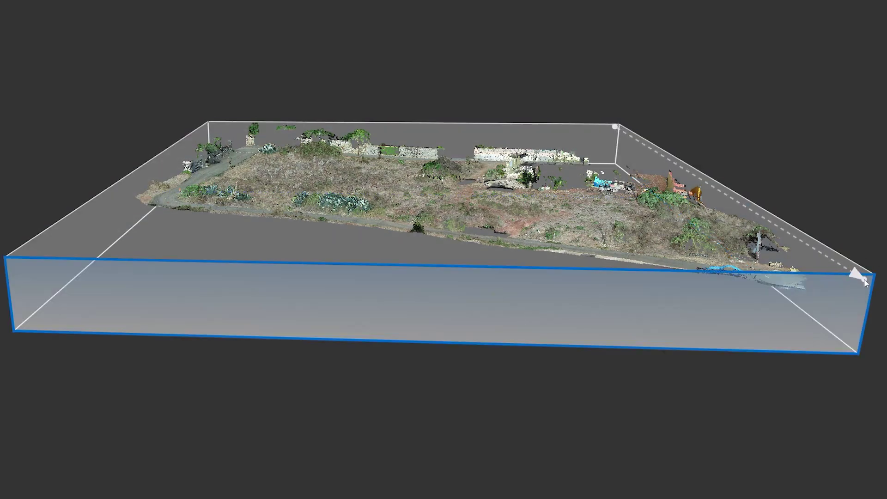
pyautogui.click(864, 283)
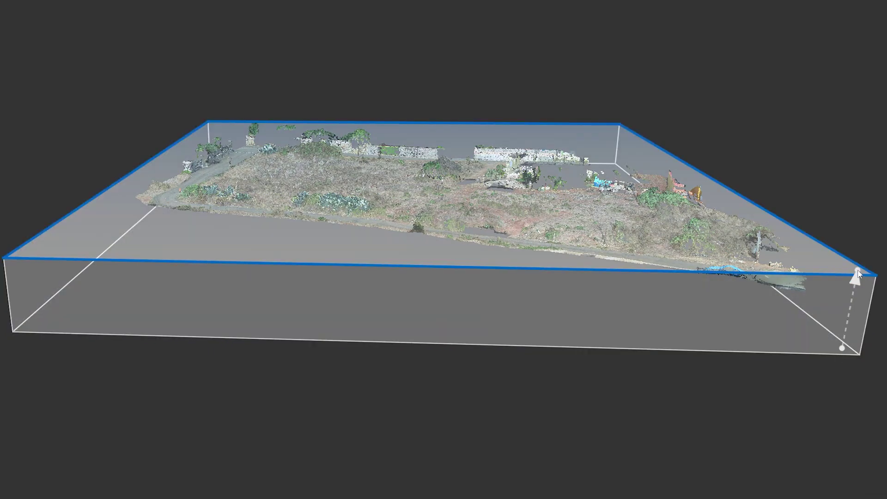
pyautogui.moveTo(858, 274); pyautogui.dragTo(855, 288)
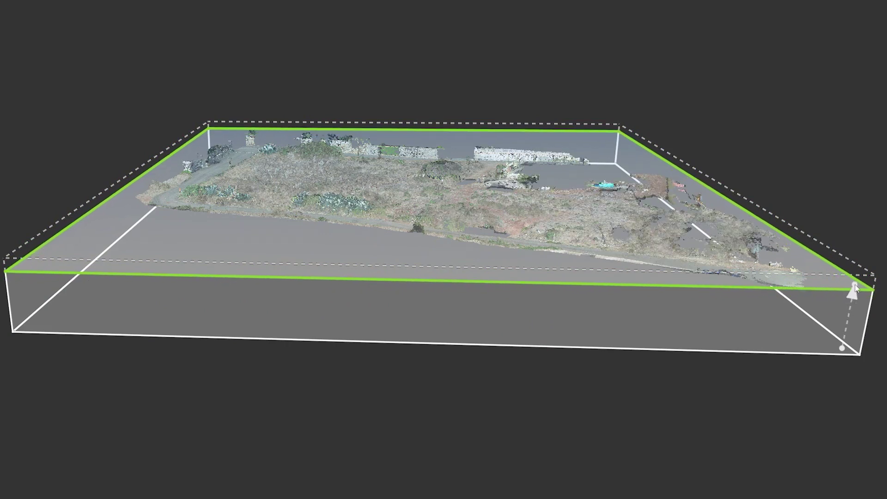
pyautogui.moveTo(855, 288); pyautogui.dragTo(854, 291)
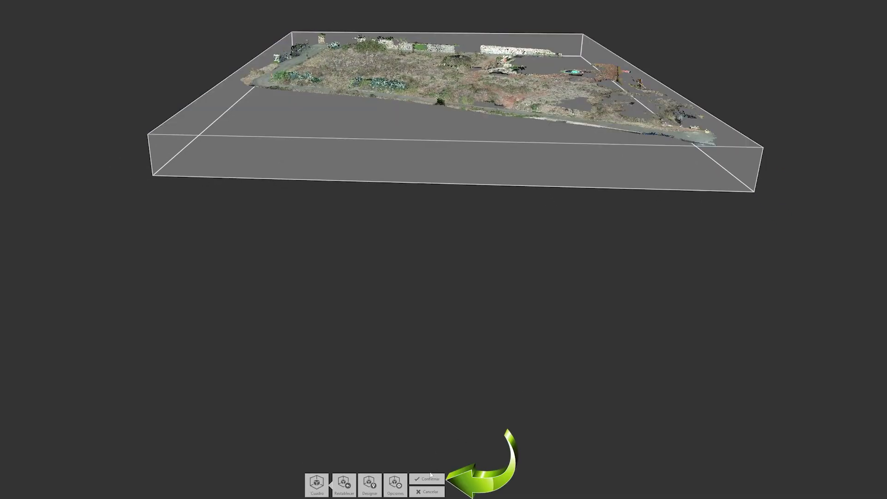
# Step: Confirm the limit-box crop, view the clipped parcel from above, and expand the Home toolbar
pyautogui.click(429, 479)
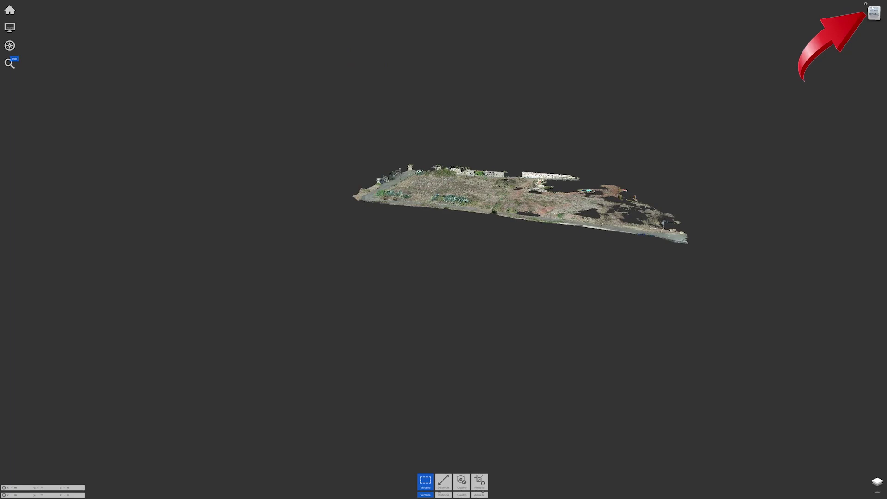
pyautogui.click(873, 9)
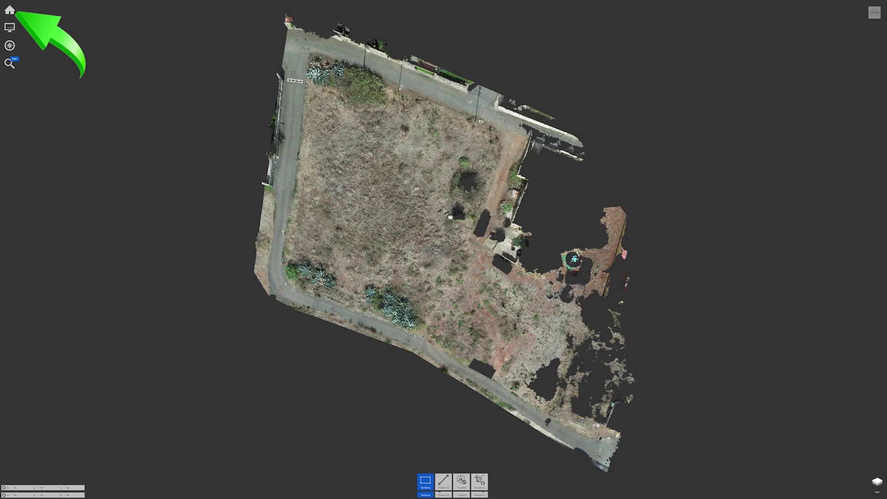
pyautogui.click(9, 9)
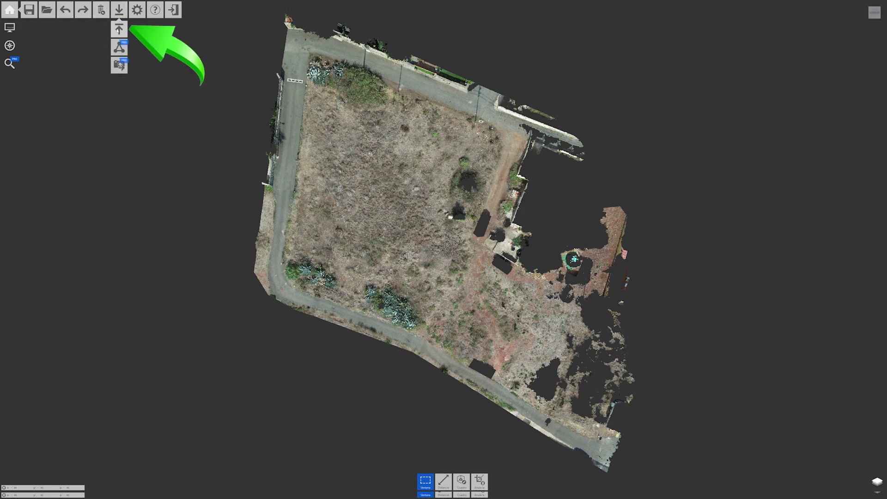
# Step: Export the clipped parcel as a unified RCP project named MiguelRecortado
pyautogui.click(118, 29)
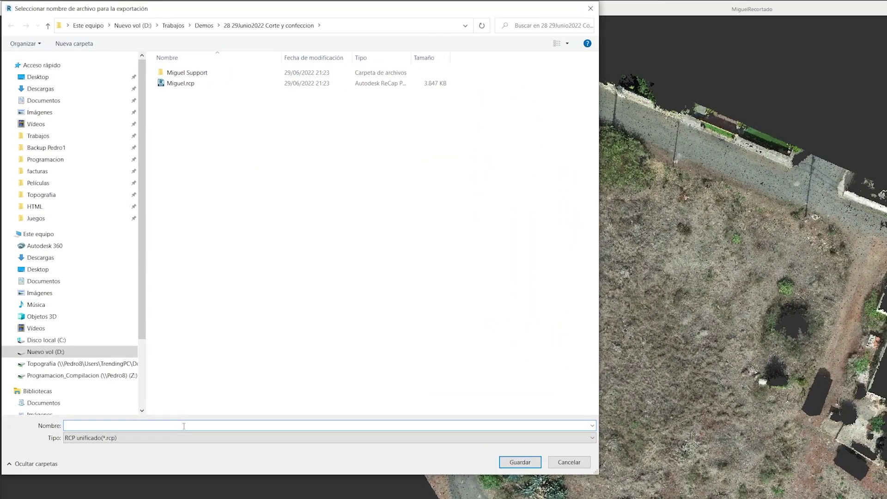
pyautogui.write('MIg')
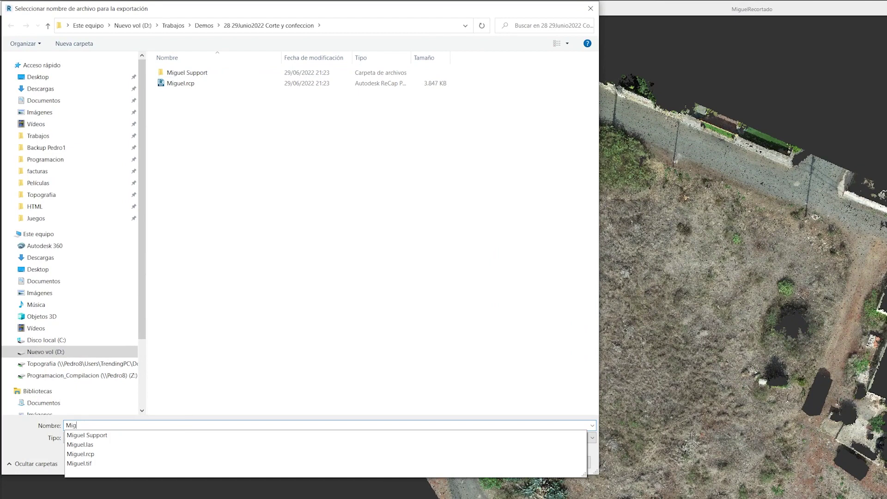
pyautogui.write('Recortado')
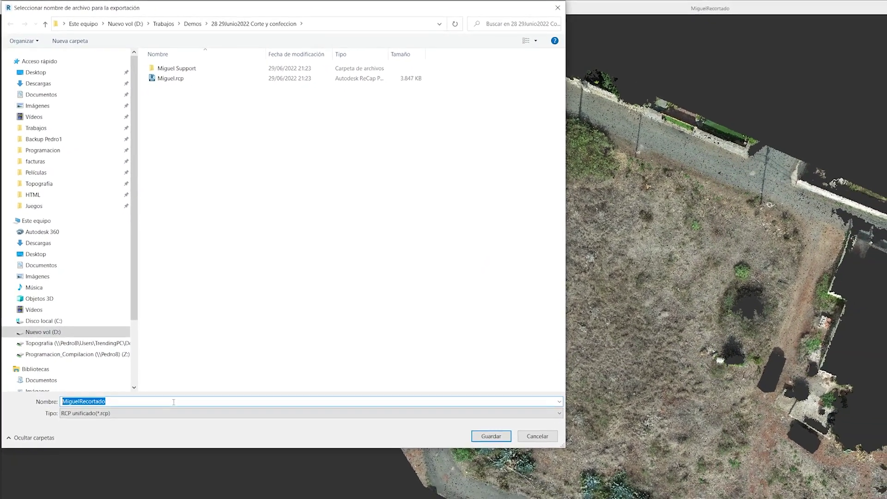
pyautogui.press('Return')
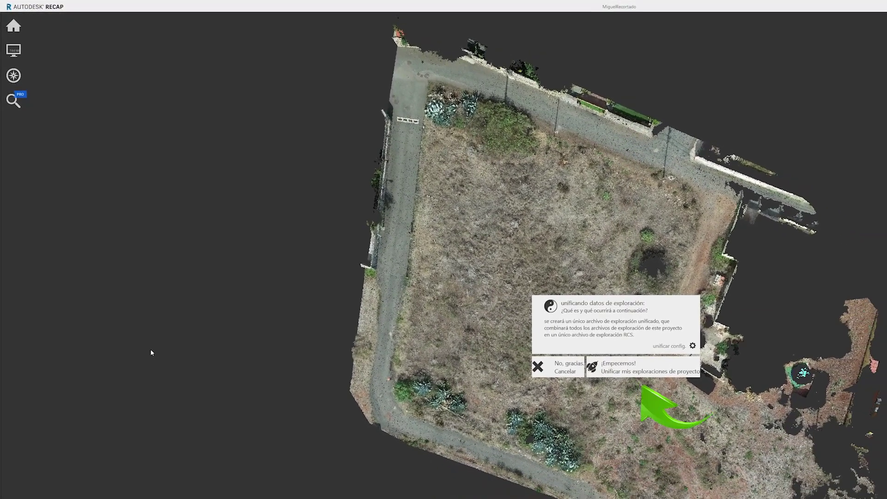
pyautogui.click(624, 371)
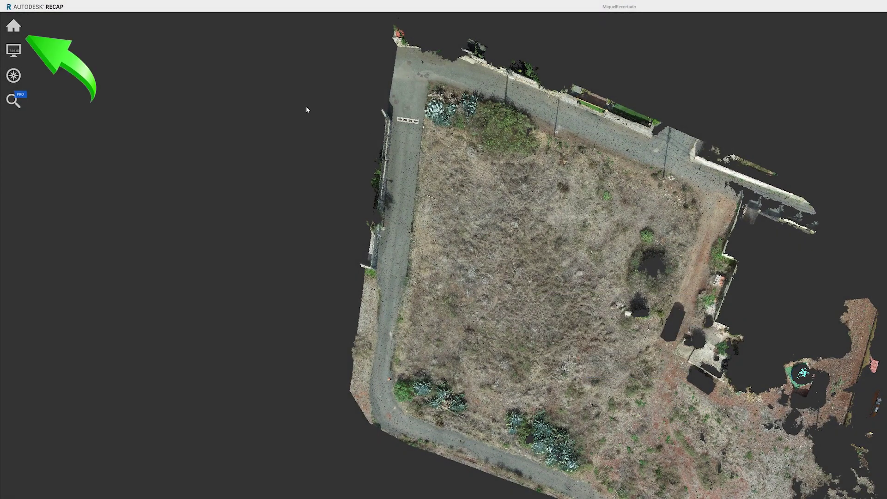
pyautogui.moveTo(13, 26)
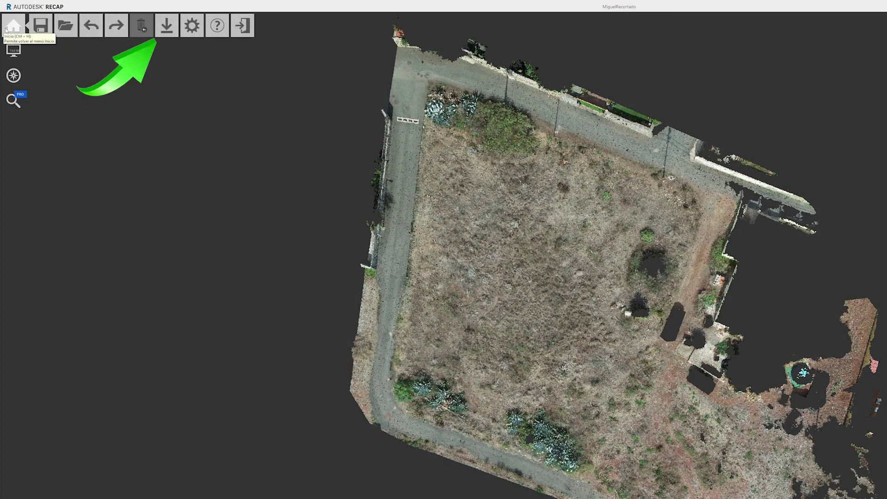
pyautogui.moveTo(166, 26)
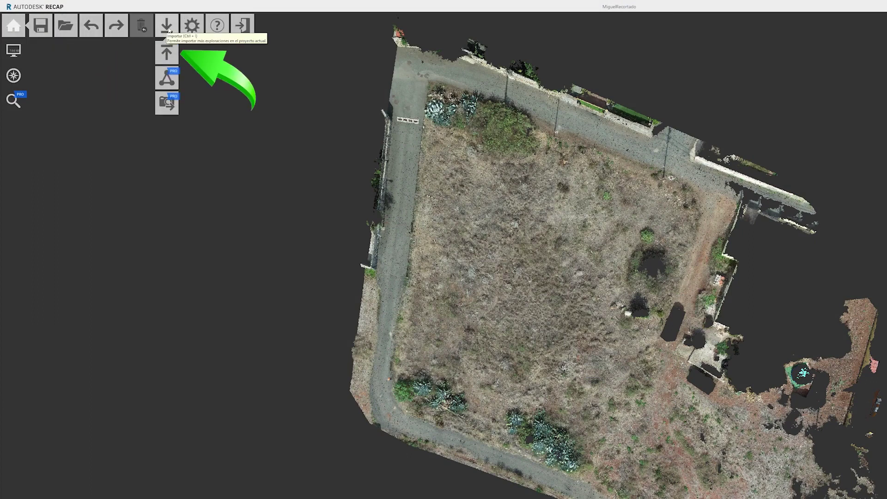
# Step: Export the project again as MiguelRecortado with file type PTS(*.pts) and start the export
pyautogui.click(170, 53)
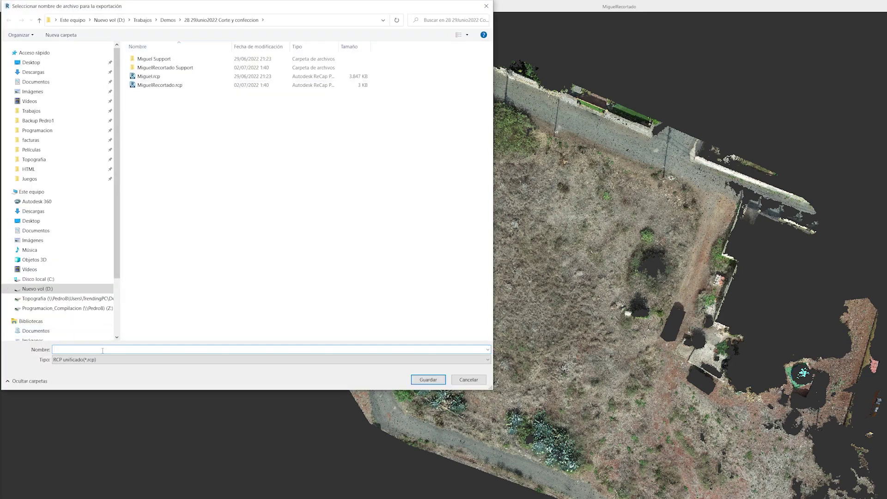
pyautogui.write('MiguelRecortado')
pyautogui.click(462, 359)
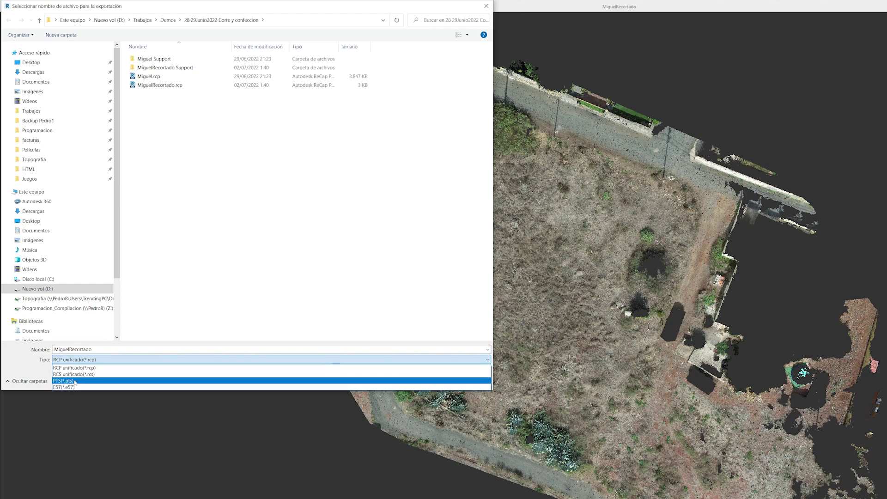
pyautogui.click(63, 381)
pyautogui.click(109, 350)
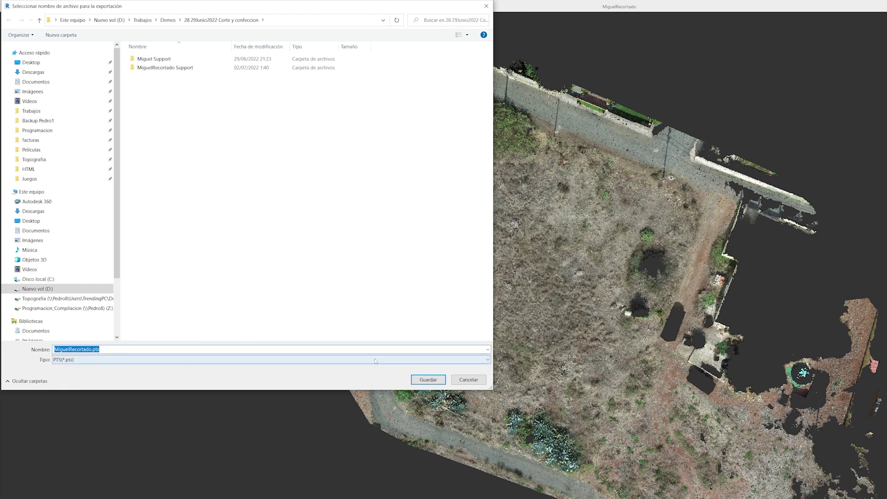
pyautogui.click(422, 381)
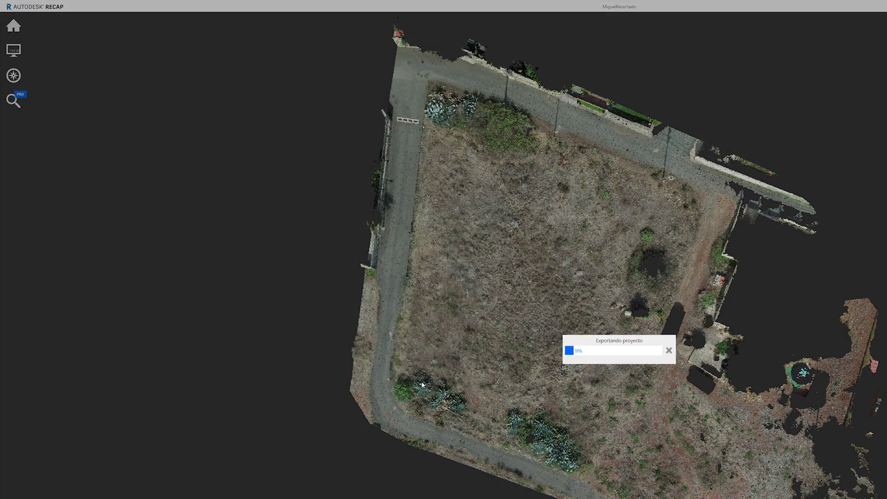